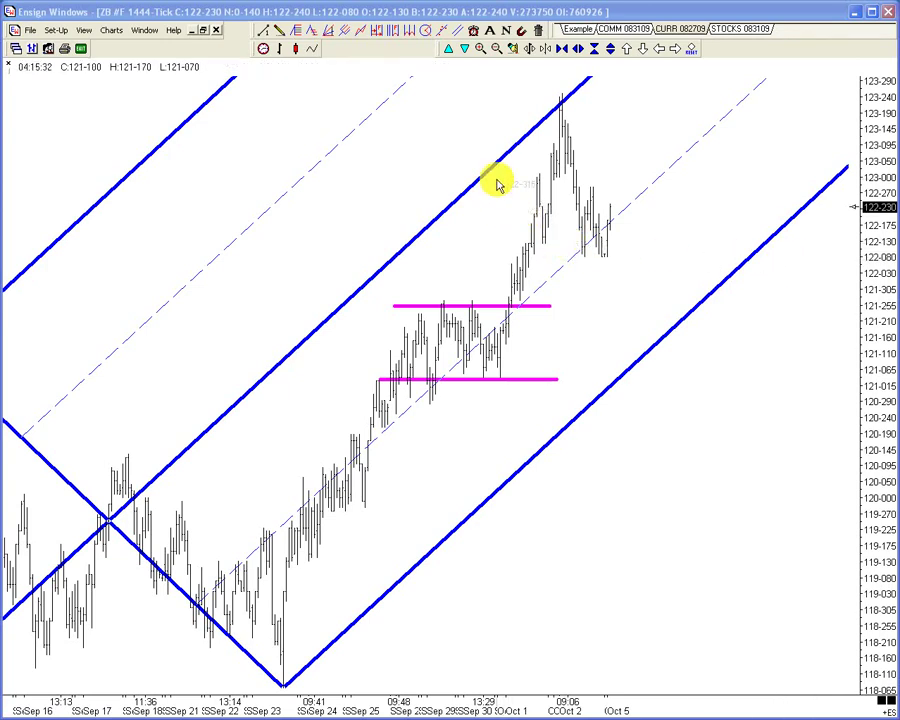
Refresh the ZB tick chart with 8 hours of data and zoom out to show more bars.
right_click(436, 177)
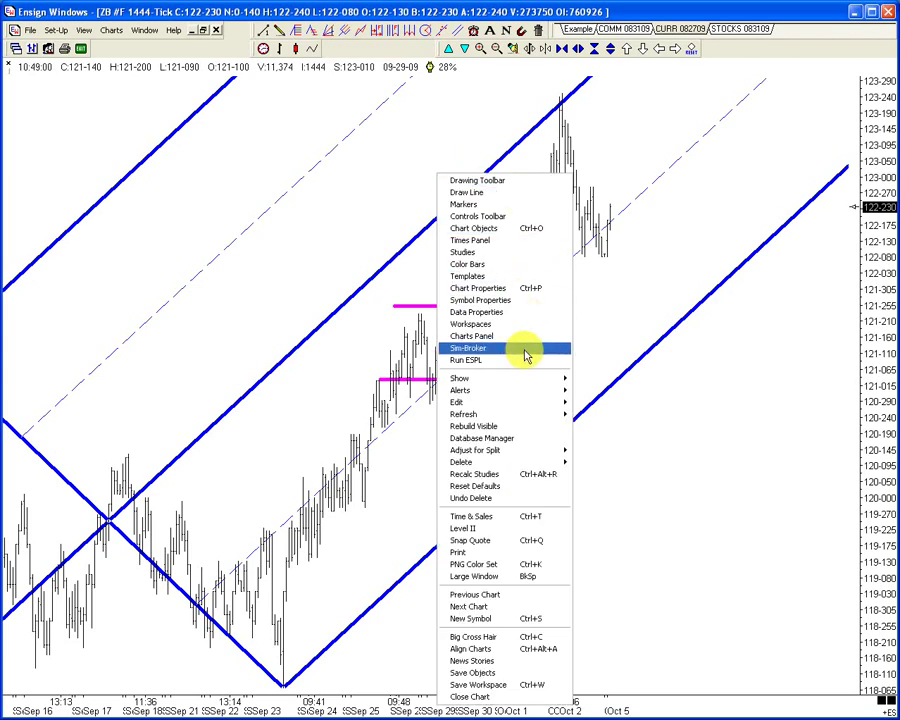
mouse_move(524, 414)
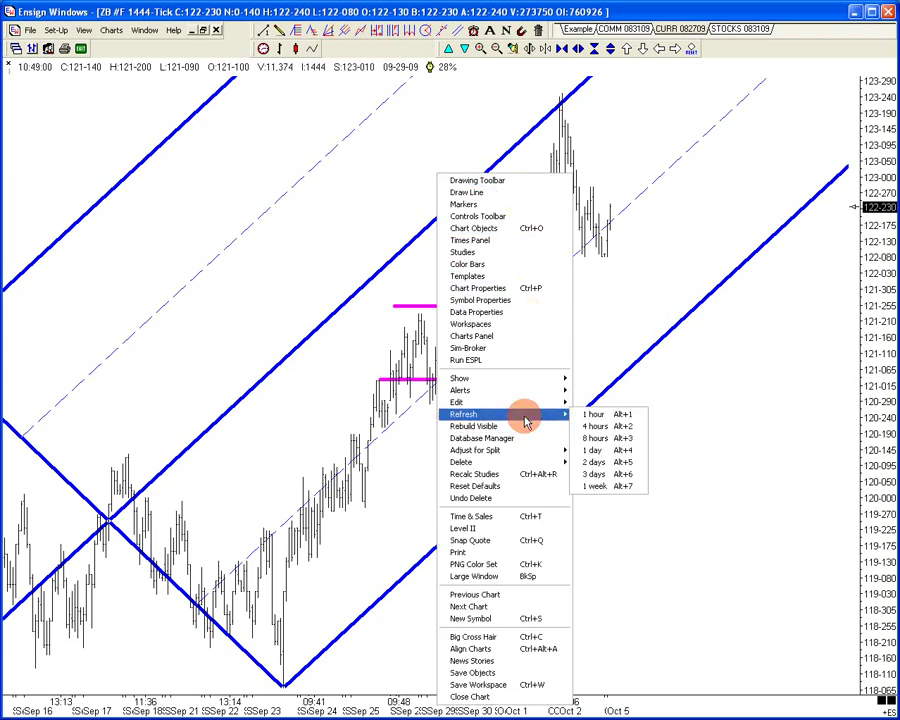
left_click(618, 438)
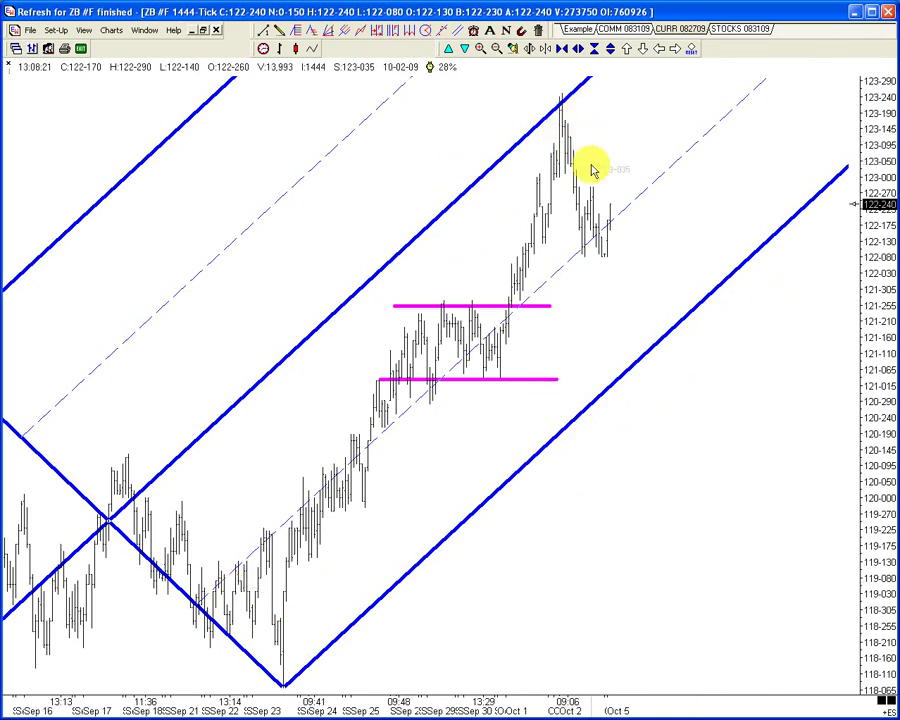
left_click(563, 48)
Draw a magenta horizontal level from the 14:45 peak and start a wave formation at the low.
left_click(563, 48)
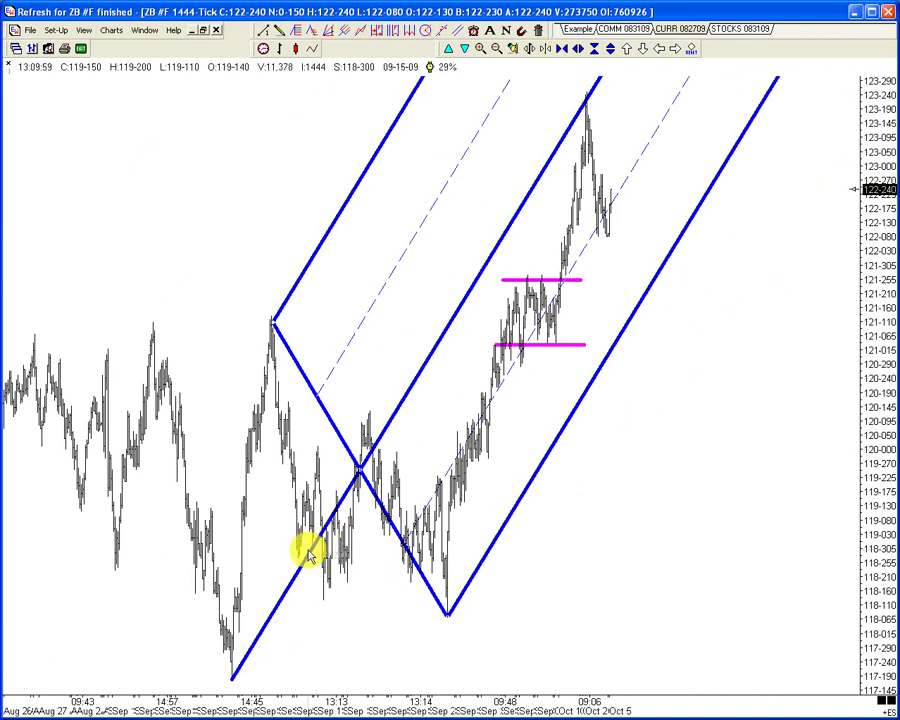
left_click(280, 31)
left_click_drag(273, 317, 634, 316)
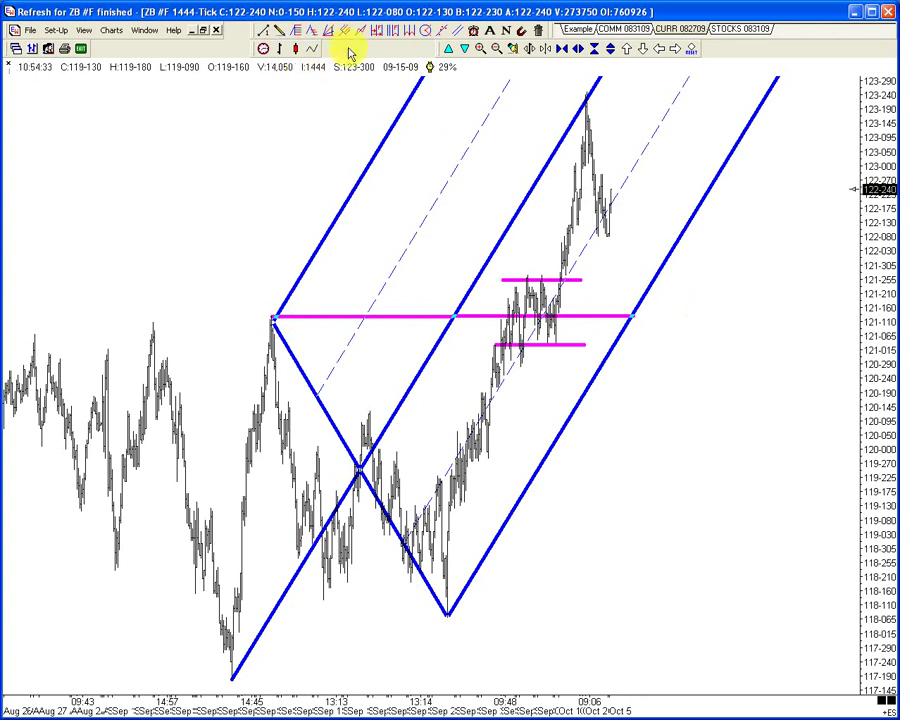
left_click(238, 665)
mouse_move(238, 665)
left_mouse_down()
mouse_move(282, 352)
mouse_move(272, 318)
left_mouse_up()
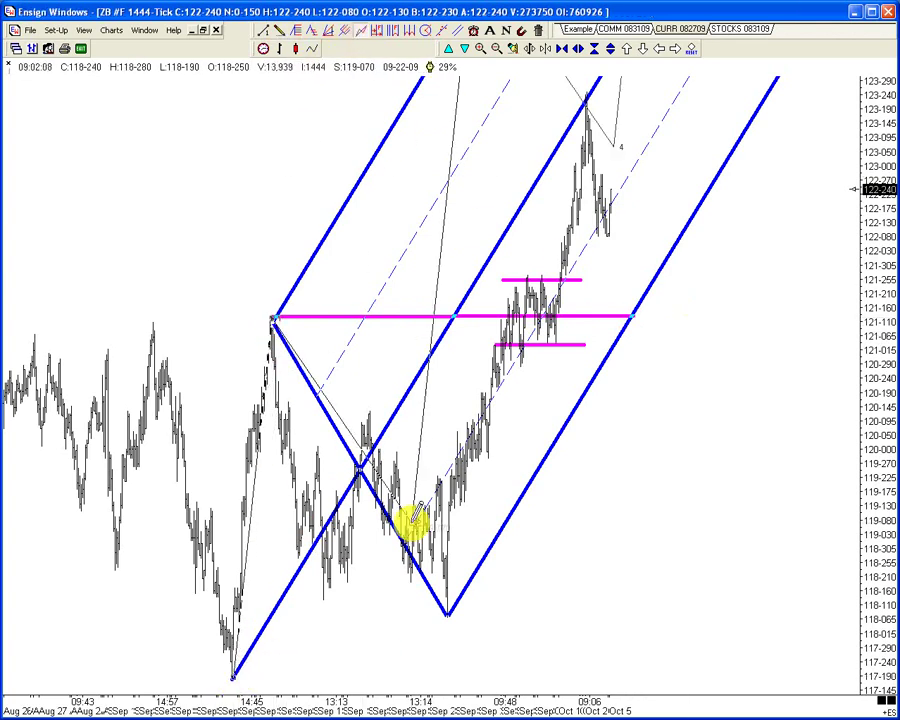
Finish the formation with Fibonacci on, saved as default, and C-D level 100.00 shown.
double_click(449, 608)
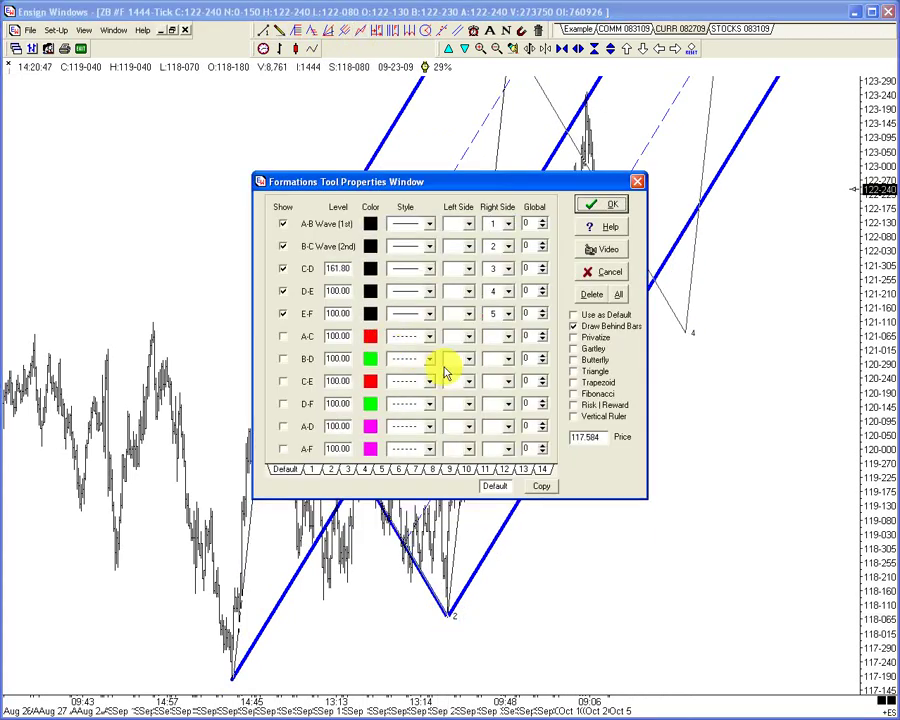
left_click(598, 393)
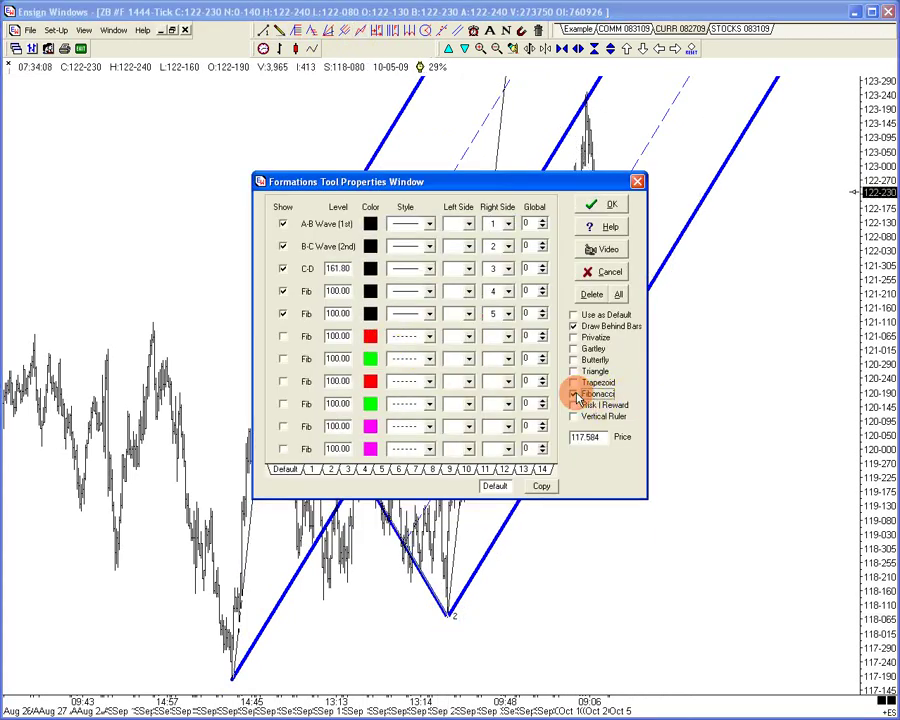
left_click(574, 315)
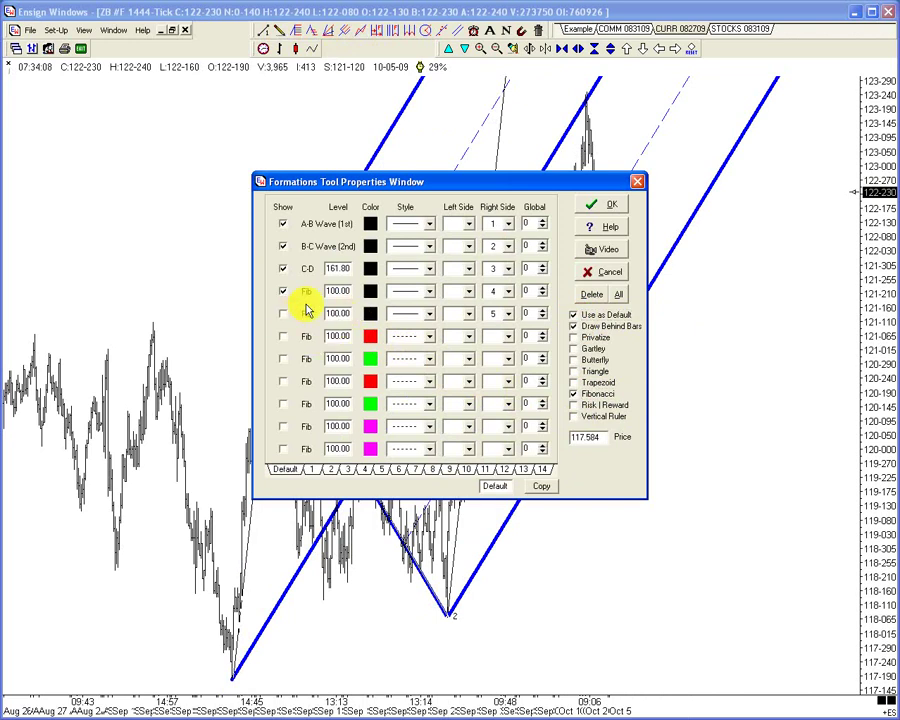
left_click(283, 270)
type("61.")
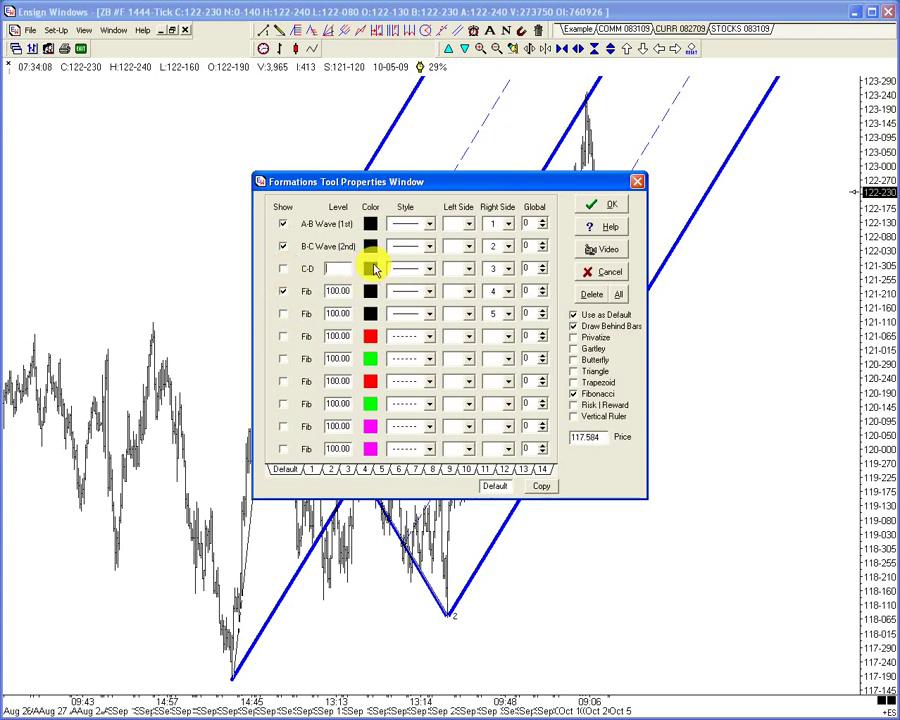
key("BackSpace")
key("BackSpace")
key("BackSpace")
key("BackSpace")
key("BackSpace")
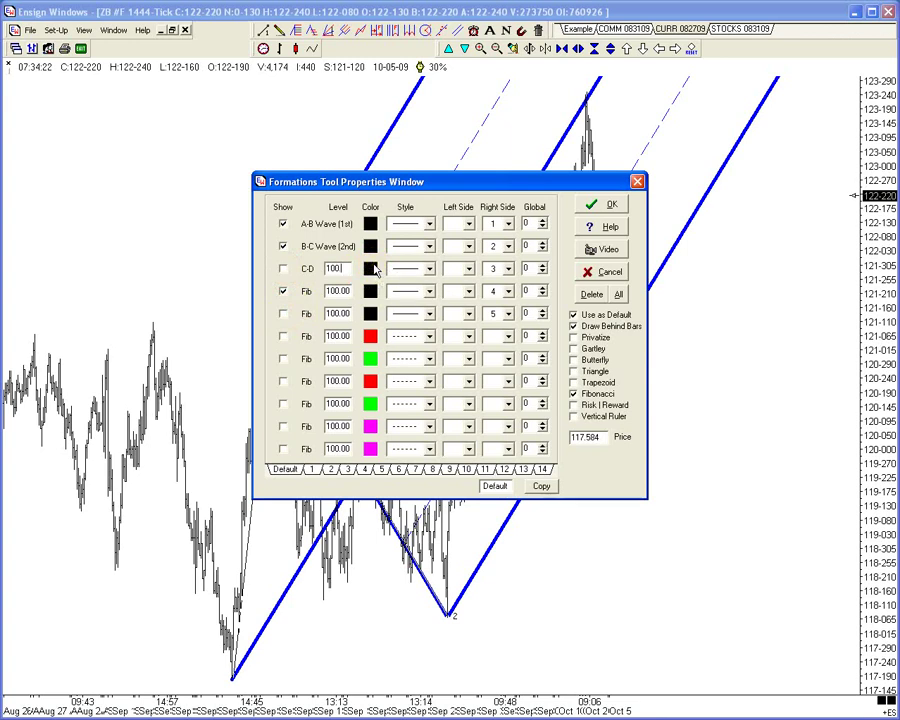
type(".00")
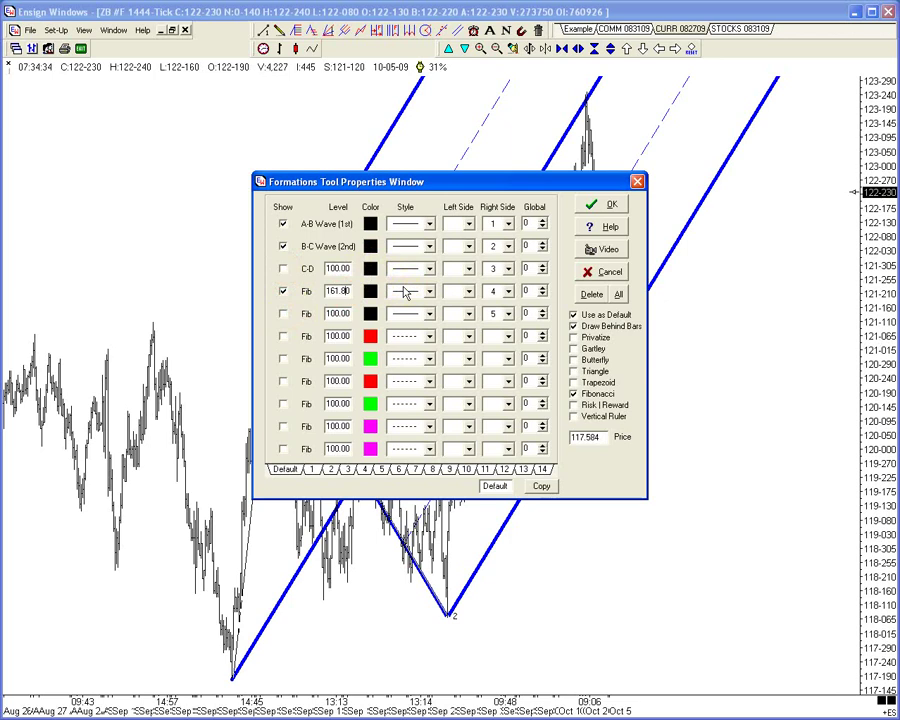
left_click(283, 268)
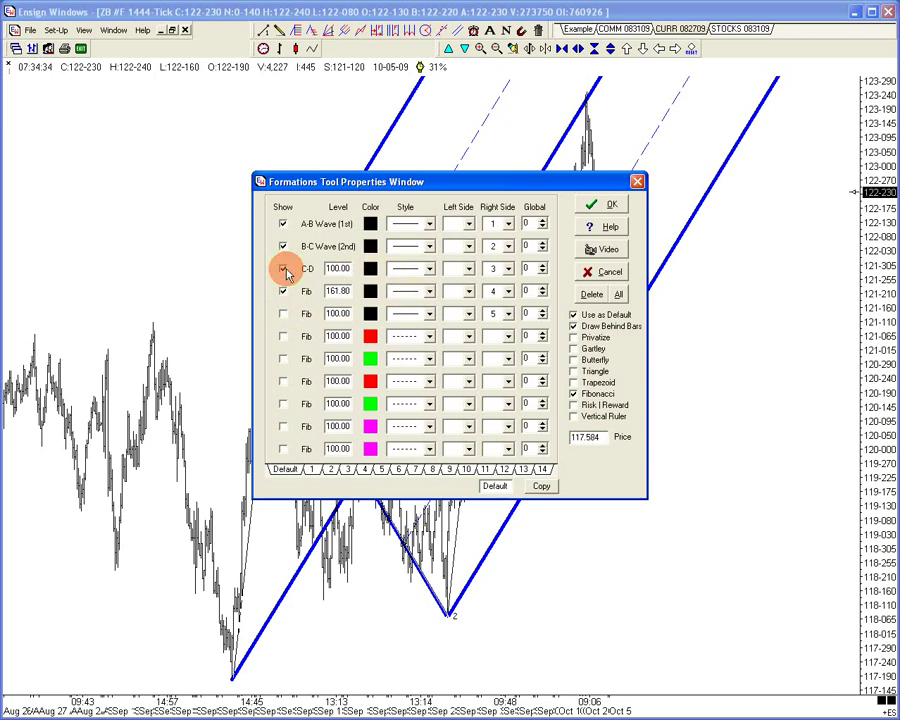
left_click(607, 206)
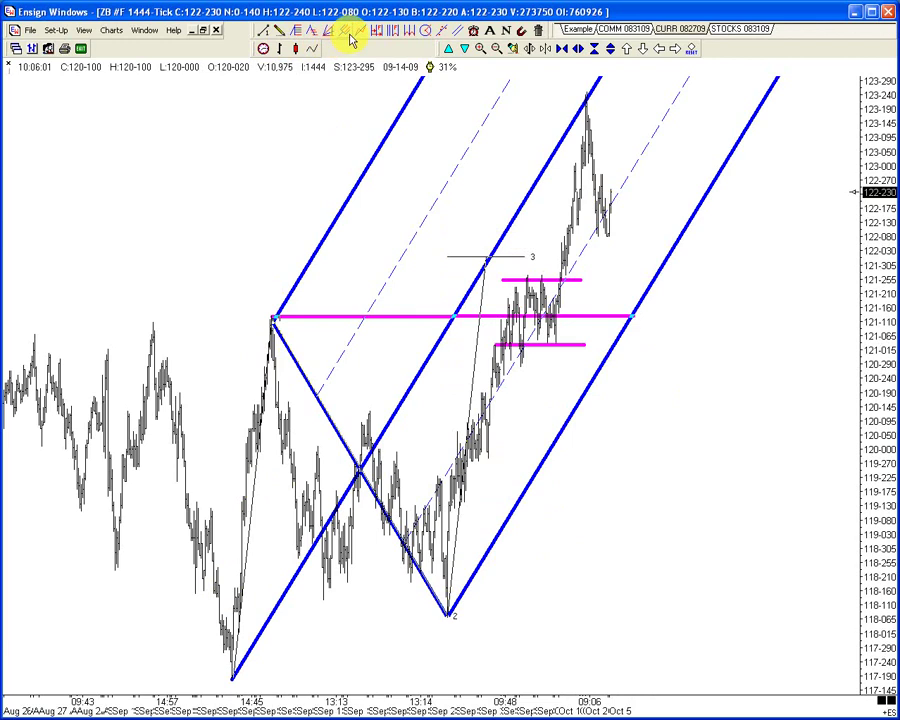
Cancel the stray pitchfork previews and drag a second wave formation up from the point-2 low.
mouse_move(450, 610)
left_mouse_down()
mouse_move(508, 366)
mouse_move(502, 285)
mouse_move(494, 315)
mouse_move(537, 285)
mouse_move(584, 280)
left_mouse_up()
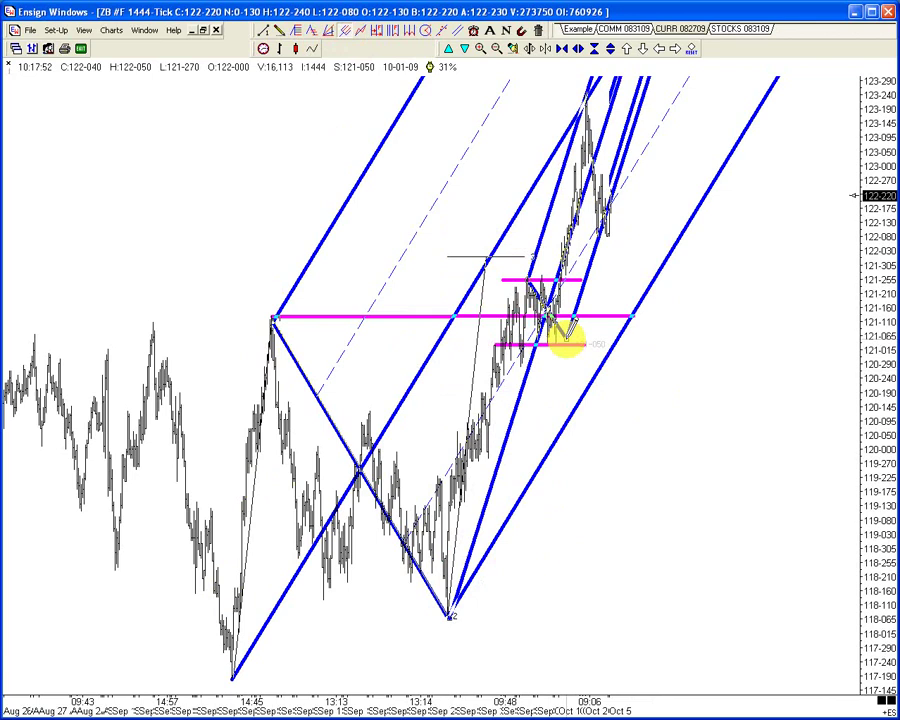
key("Escape")
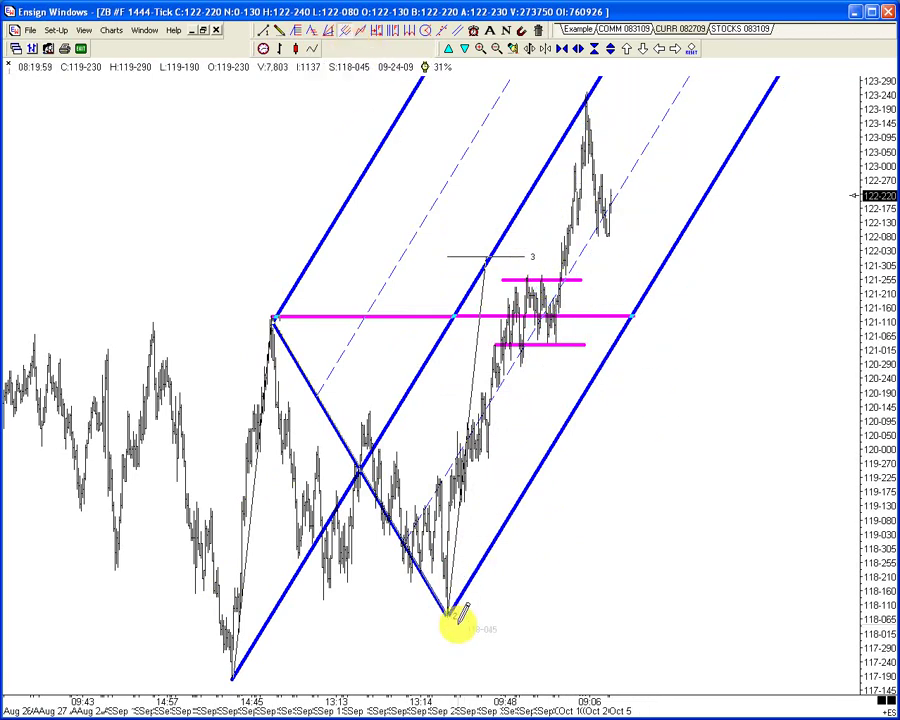
mouse_move(449, 600)
left_mouse_down()
mouse_move(525, 558)
mouse_move(590, 292)
mouse_move(590, 272)
mouse_move(535, 260)
mouse_move(578, 289)
left_mouse_up()
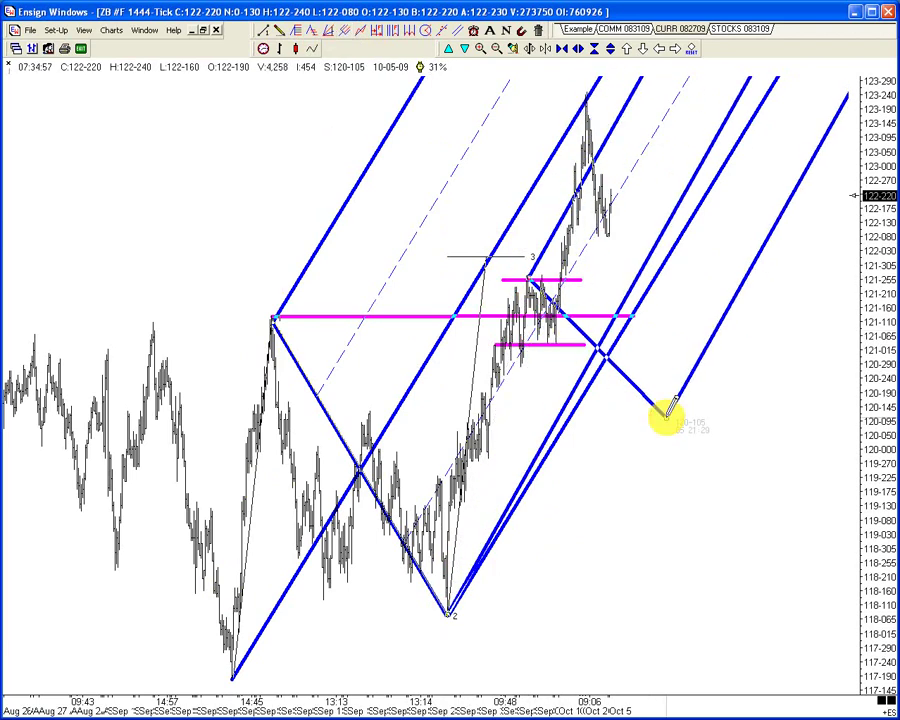
key("Escape")
left_click(372, 30)
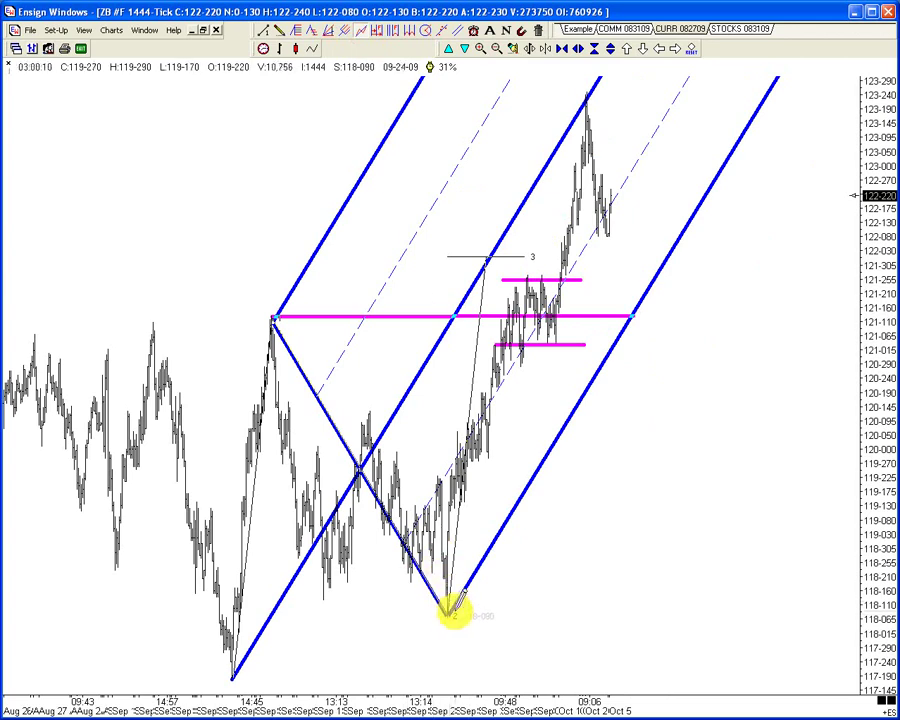
mouse_move(450, 610)
left_mouse_down()
mouse_move(524, 538)
mouse_move(520, 325)
mouse_move(581, 281)
mouse_move(585, 267)
mouse_move(563, 349)
mouse_move(554, 344)
left_mouse_up()
Finish the second formation with its 161.80 Fib level hidden.
double_click(554, 344)
left_click(286, 297)
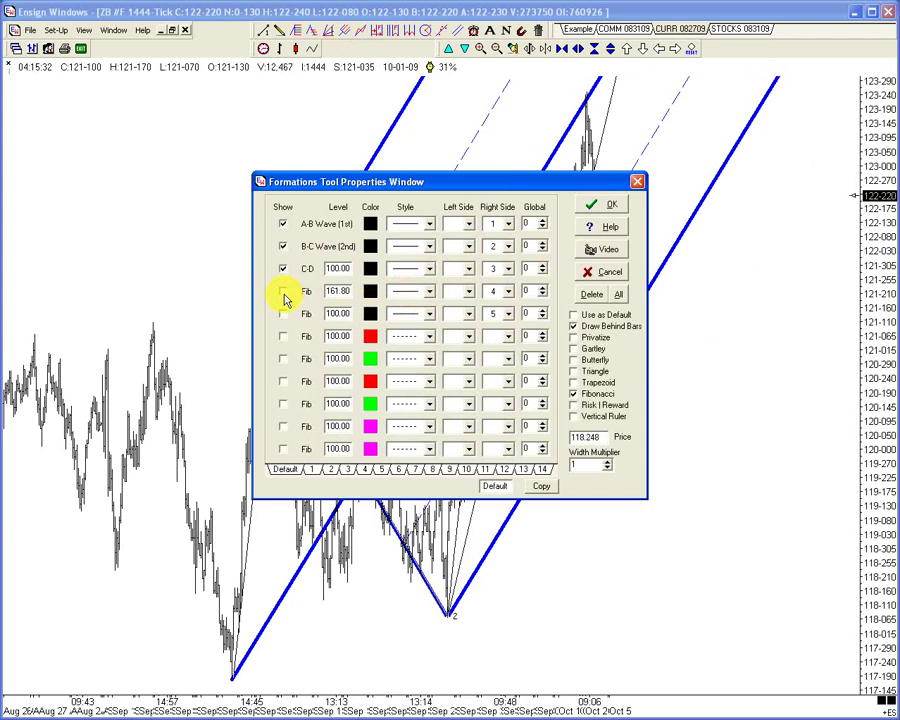
left_click(606, 204)
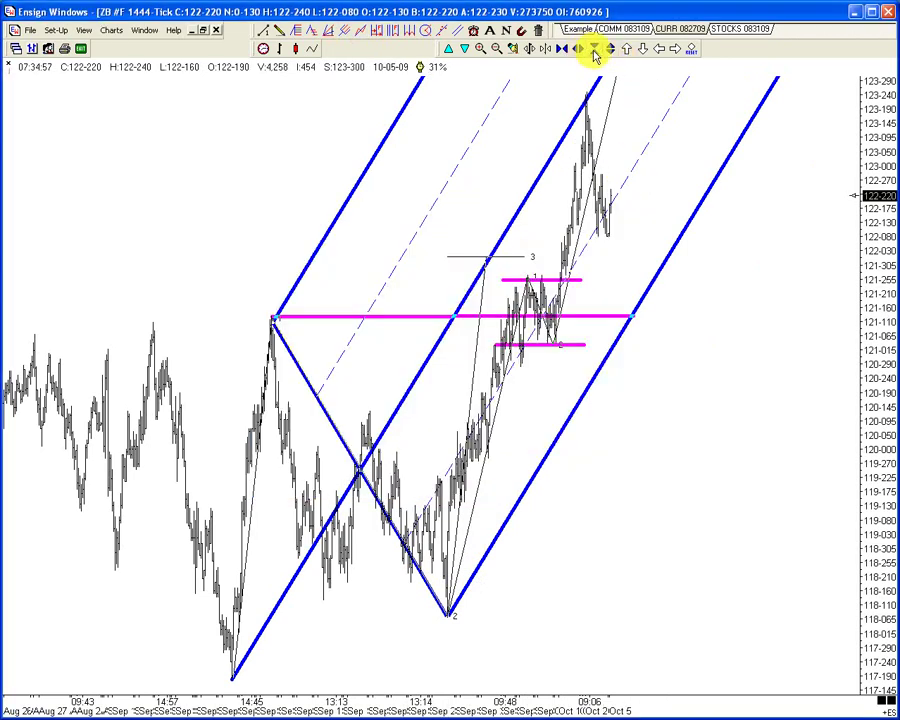
Compress the price scale and draw a magenta level right from the high near 123-240.
left_click(595, 52)
left_click(595, 52)
left_click(595, 52)
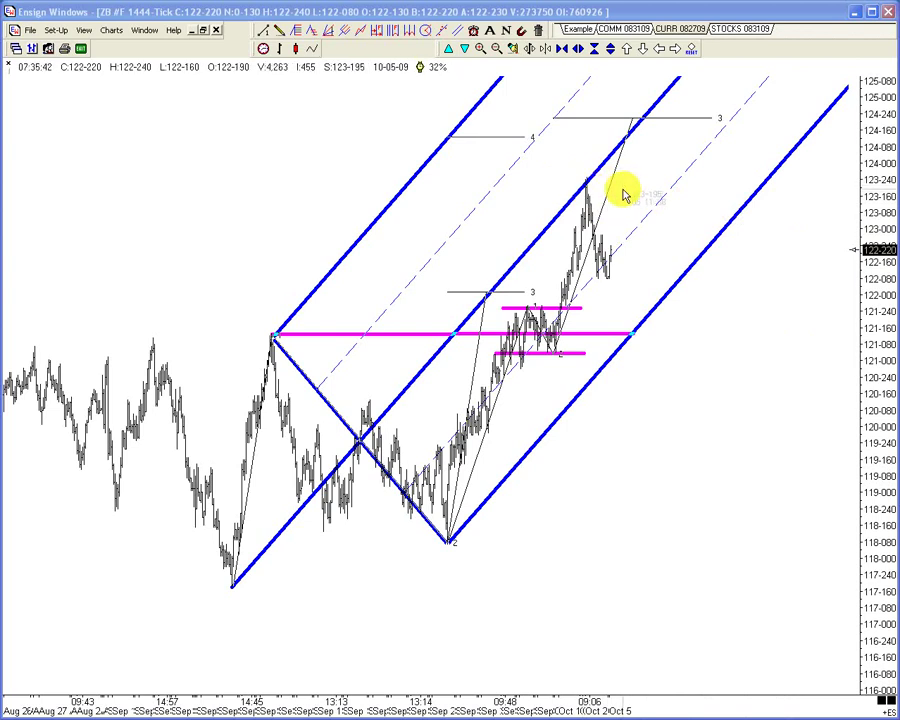
left_click(279, 30)
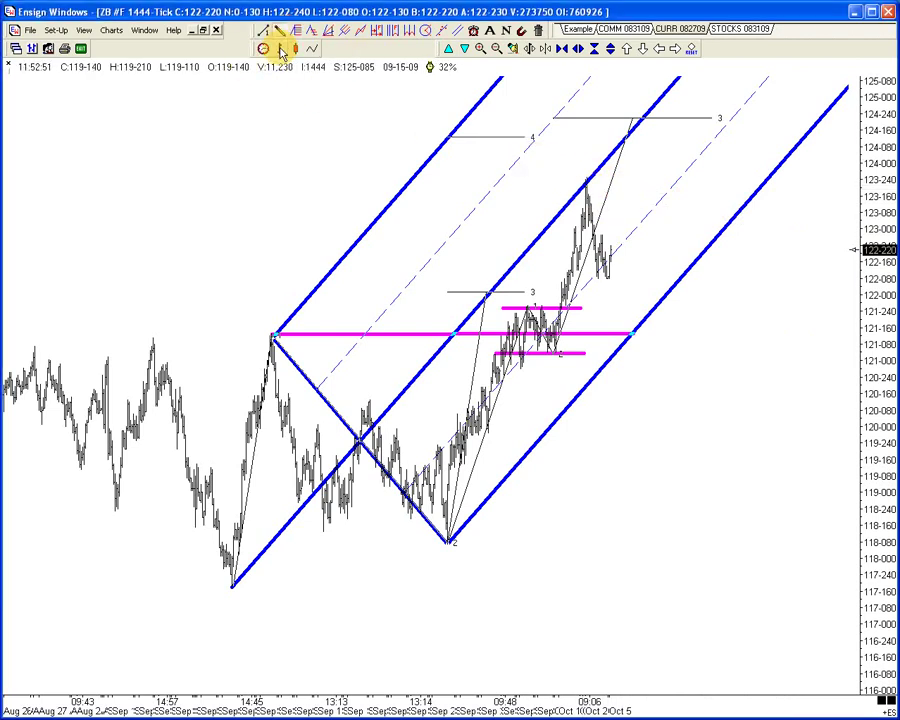
left_click_drag(588, 181, 814, 180)
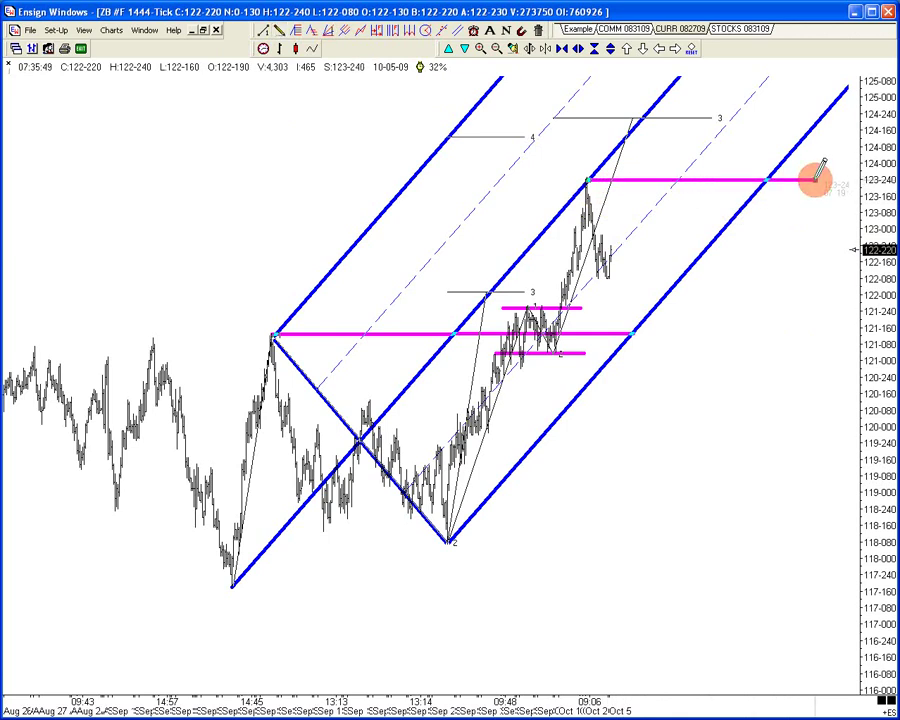
Delete the second Formations Tool entry from the Chart Objects list.
right_click(774, 136)
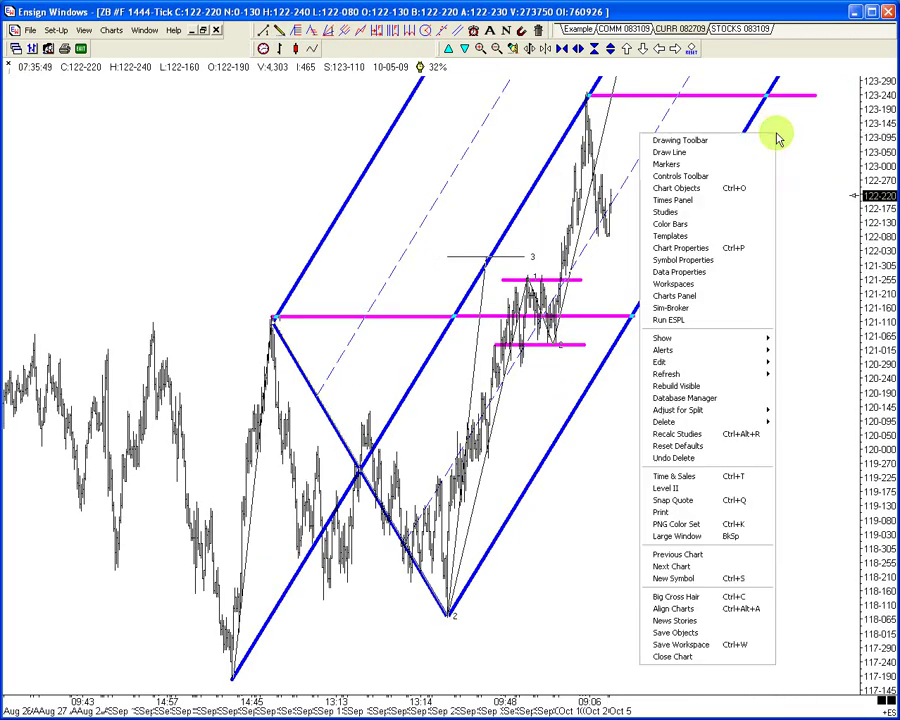
left_click(740, 188)
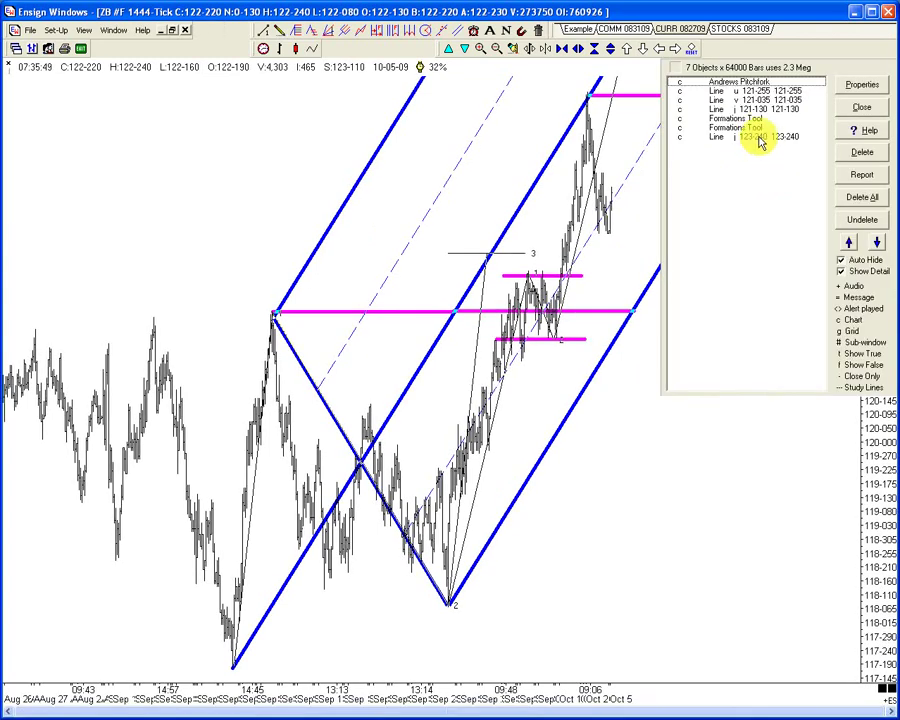
left_click(757, 128)
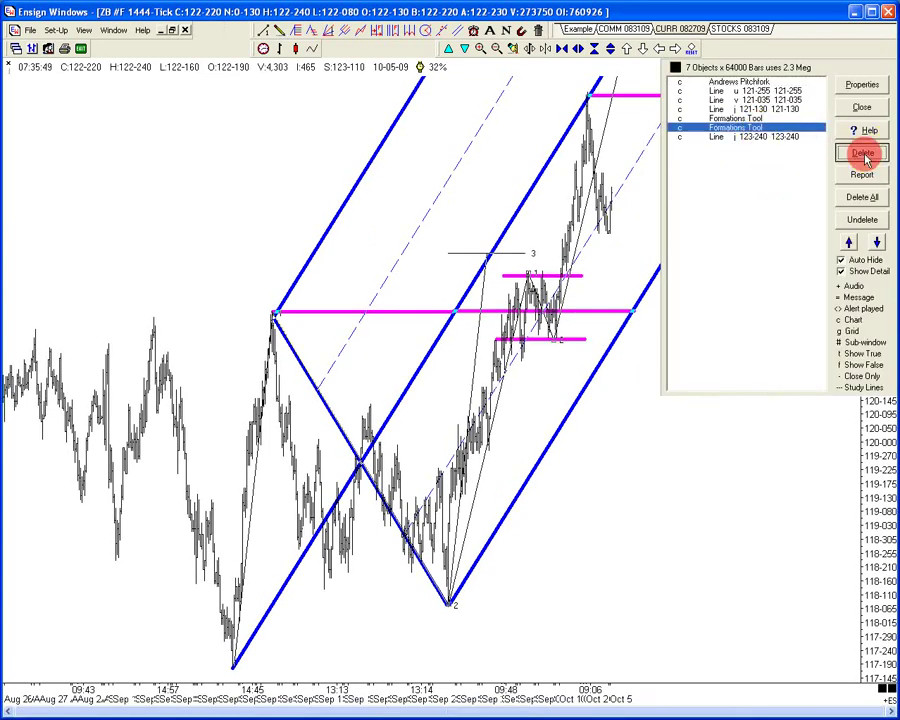
left_click(862, 152)
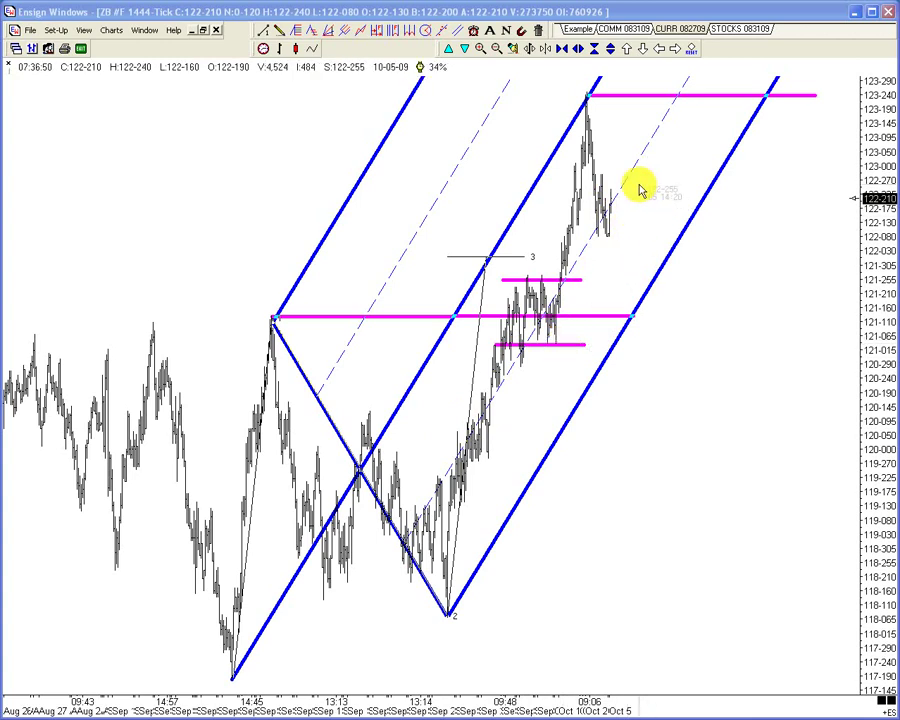
Draw a level magenta line to the right from the recent bars.
left_click(280, 38)
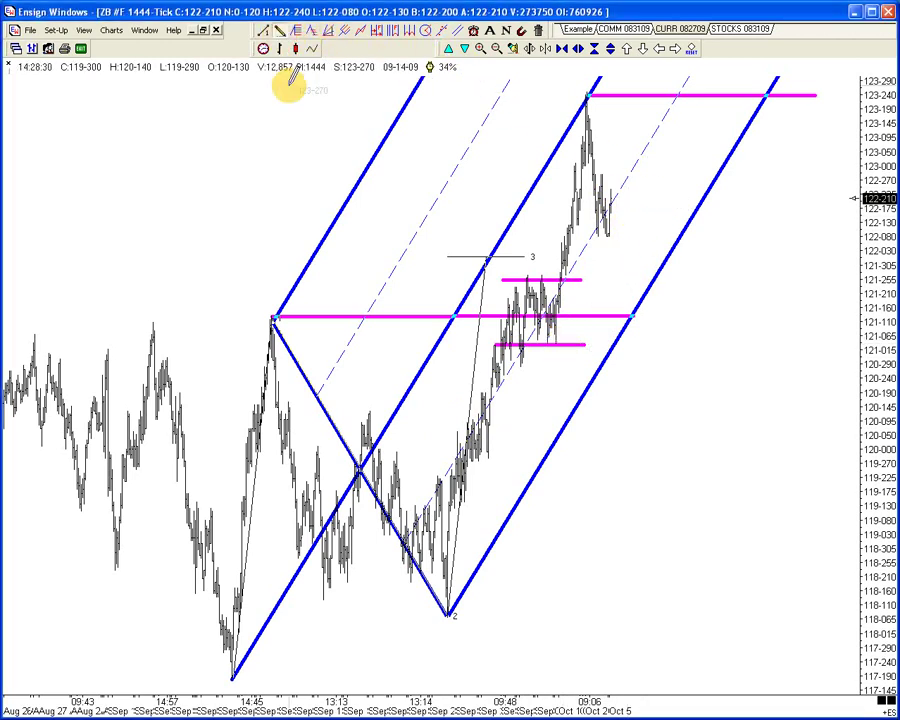
mouse_move(622, 242)
left_mouse_down()
mouse_move(776, 247)
mouse_move(783, 239)
left_mouse_up()
left_click(754, 238)
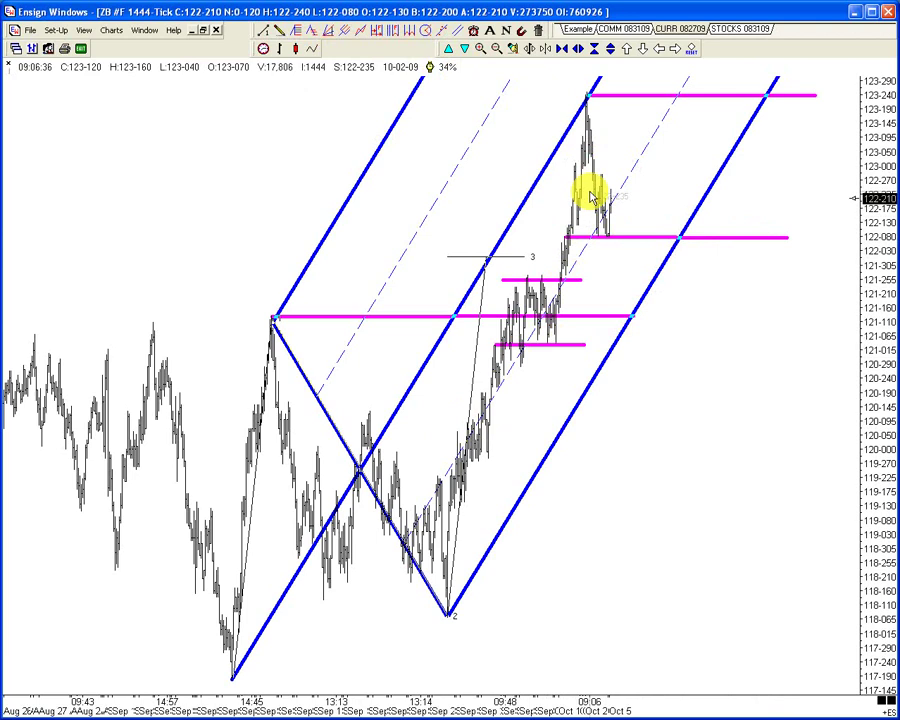
Draw a short magenta line down to the channel edge and circle its end with an ellipse.
left_click(264, 32)
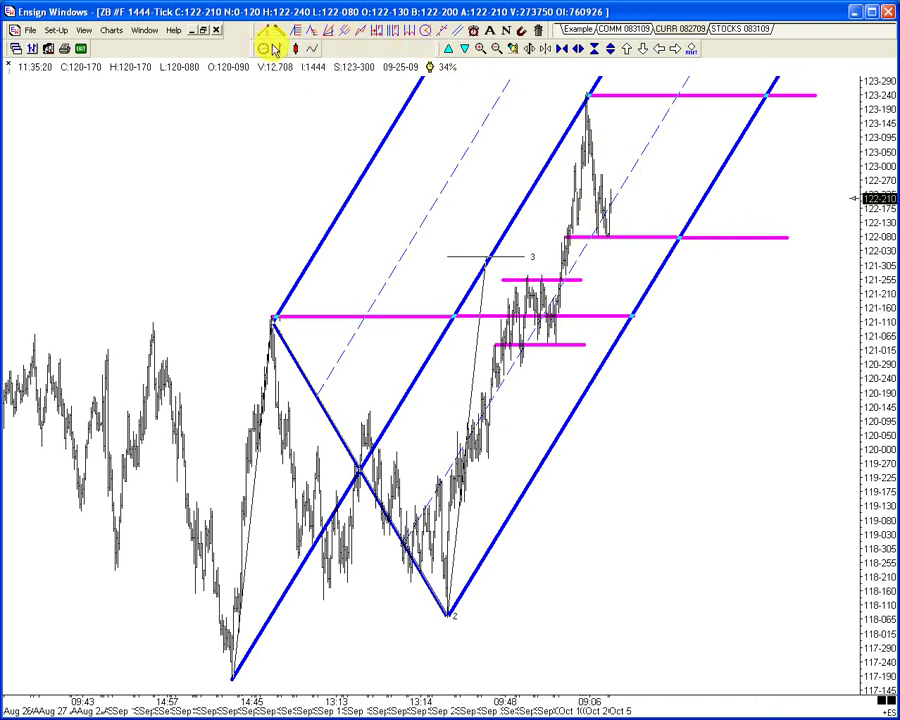
mouse_move(614, 236)
left_mouse_down()
mouse_move(625, 243)
mouse_move(632, 300)
left_mouse_up()
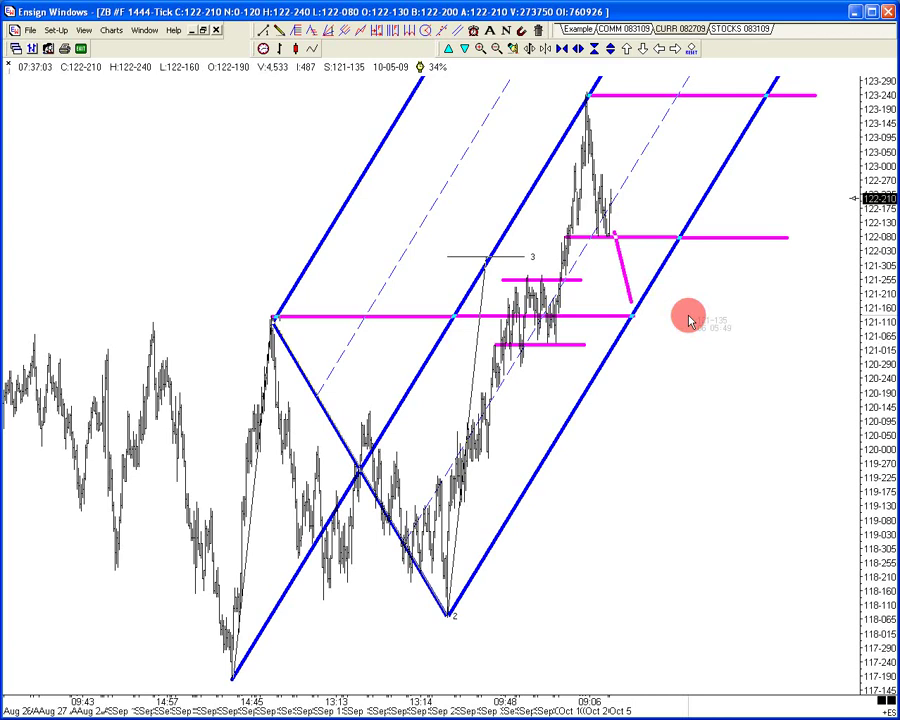
left_click(425, 32)
left_click_drag(635, 313, 639, 328)
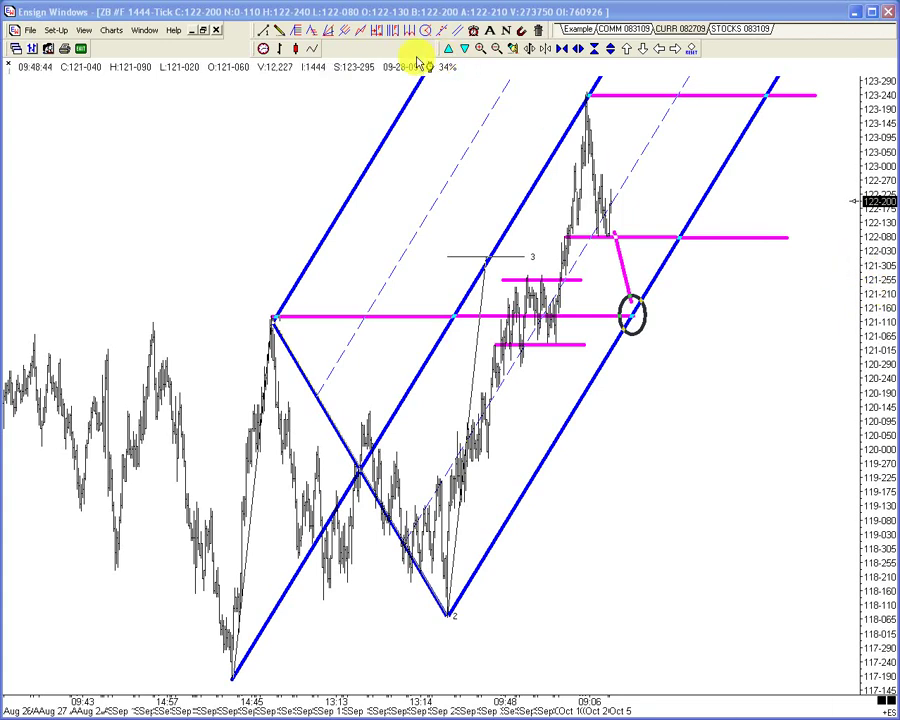
Set the short magenta line's Left Side marker to an arrow, keeping the thick style.
left_click(619, 272)
right_click(621, 271)
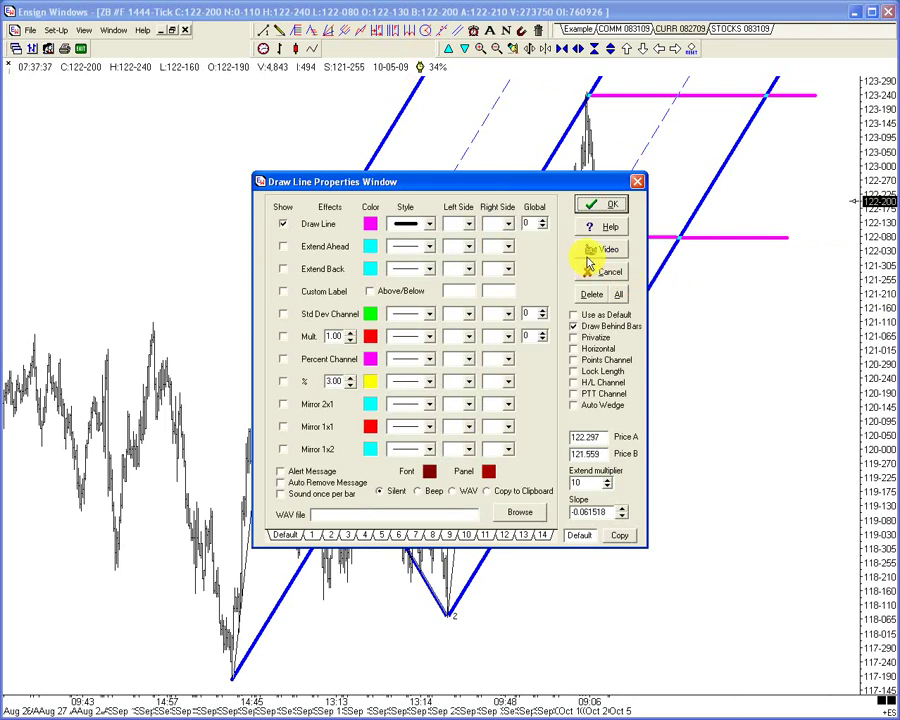
left_click(430, 226)
left_click(429, 225)
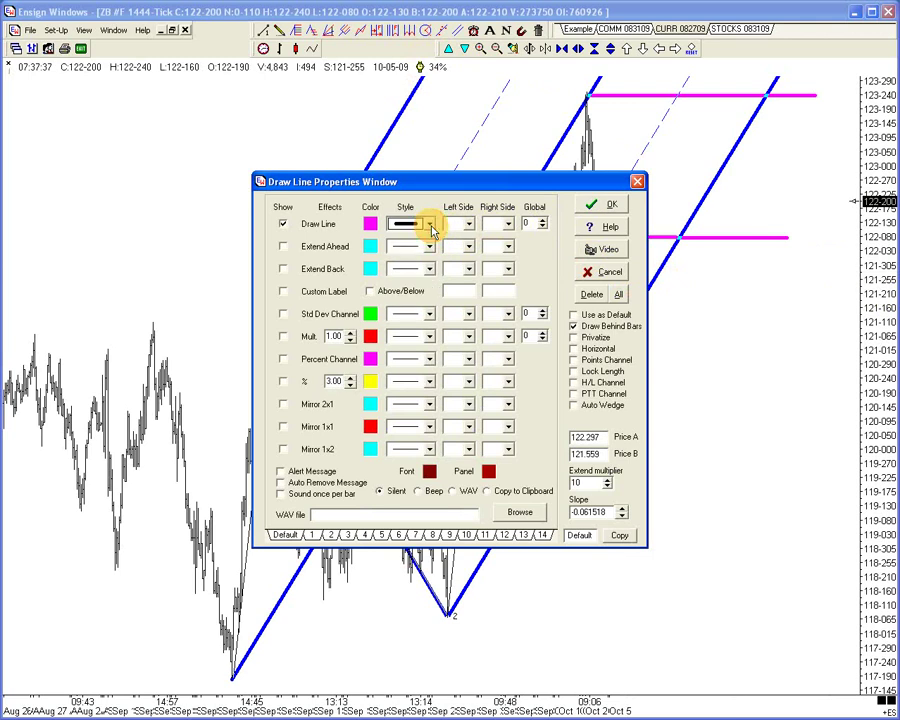
left_click(468, 226)
scroll(472, 272, "down", 2)
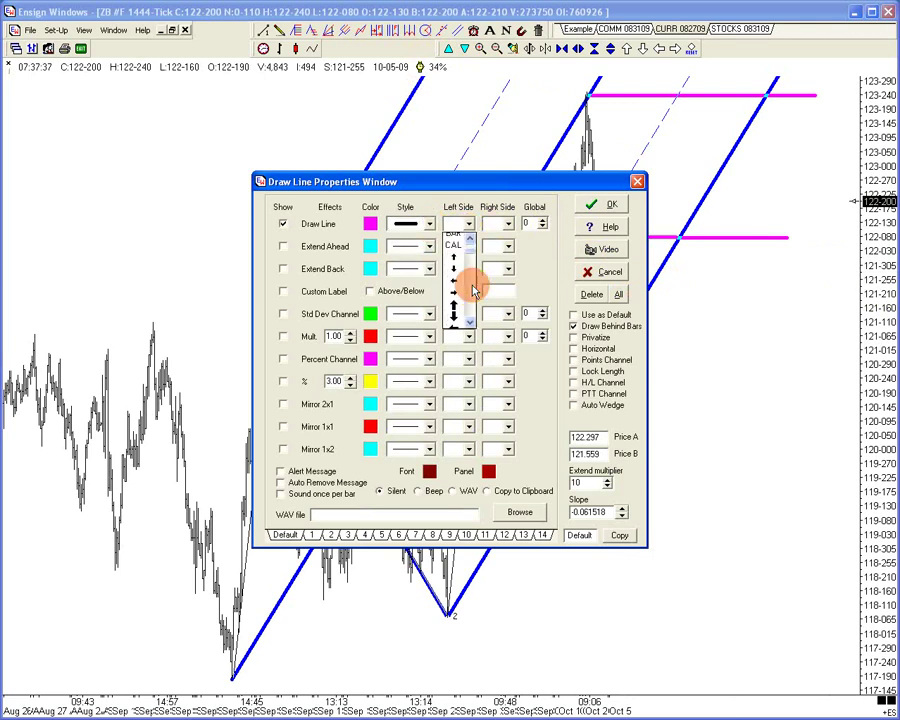
left_click(458, 279)
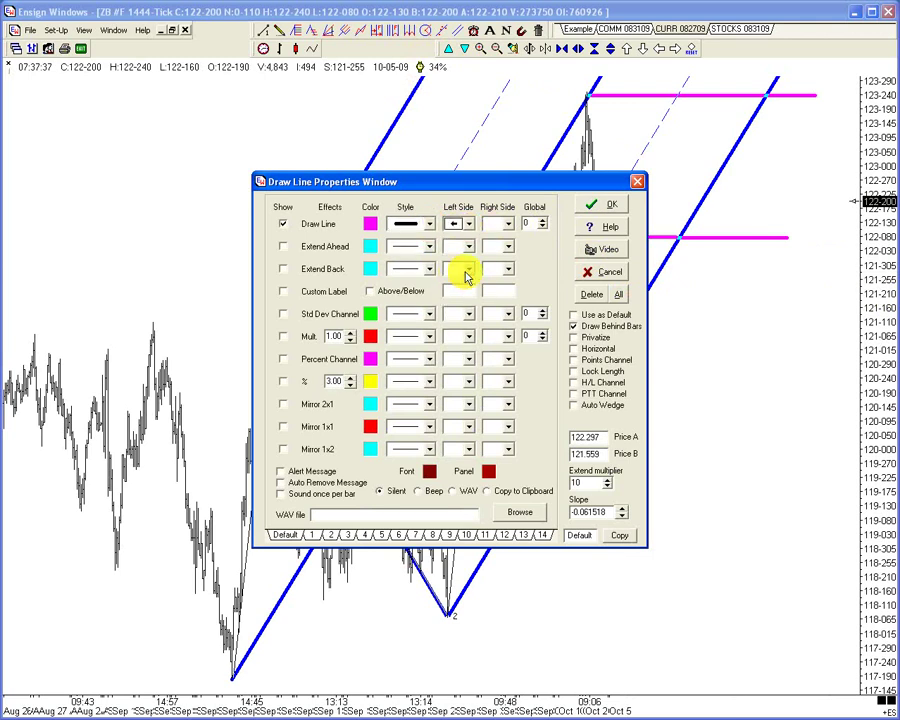
left_click(620, 205)
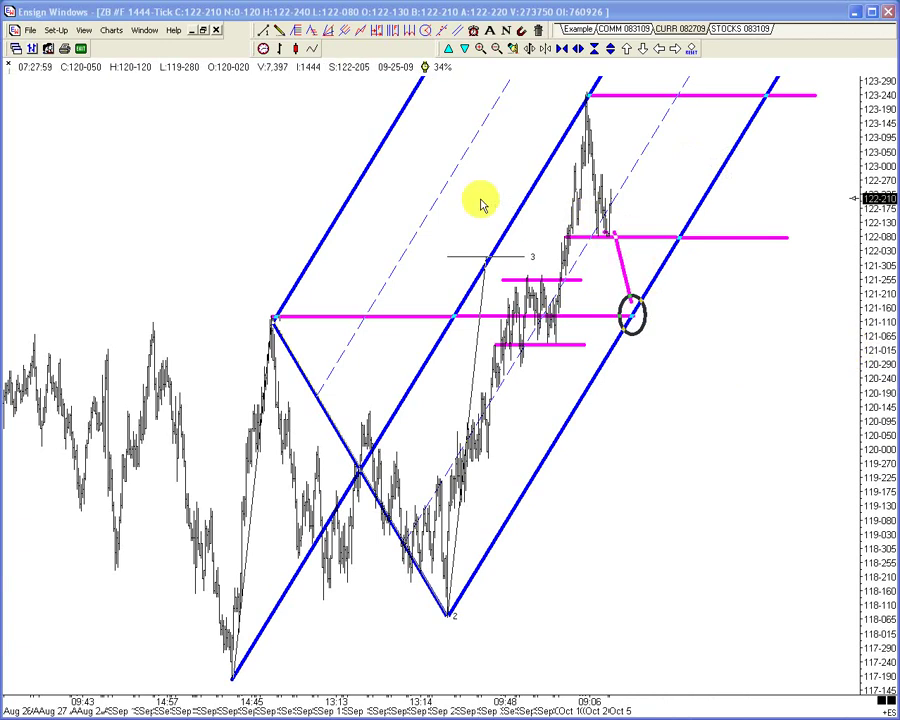
Switch to the JPY A0-FX 30-Min chart through Window > More Windows.
left_click(150, 31)
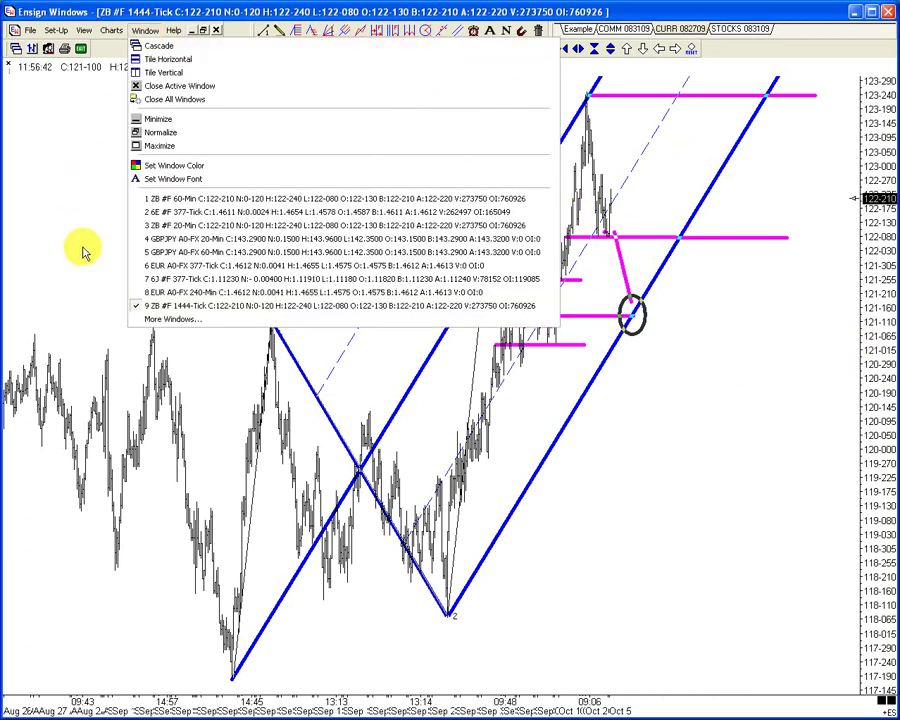
left_click(444, 317)
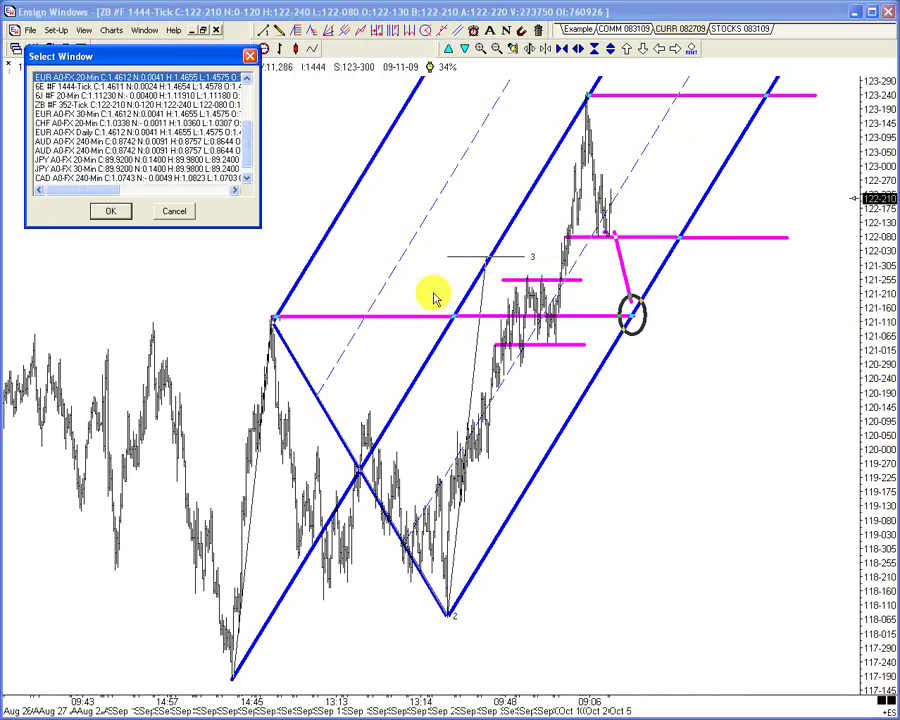
left_click(93, 169)
left_click(108, 211)
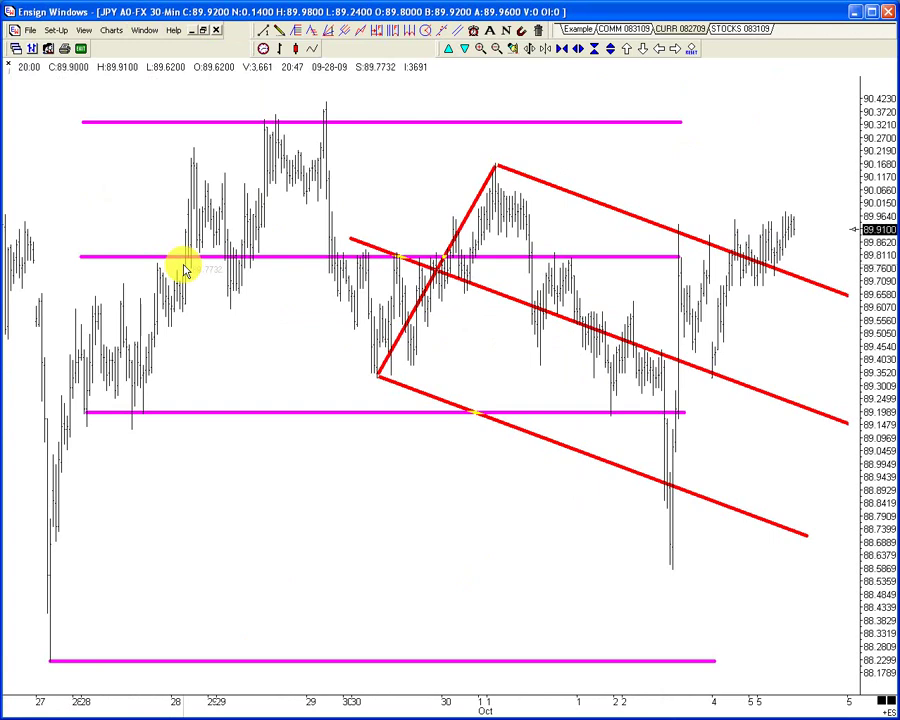
Refresh the JPY A0-FX 30-Min chart with 1 week of data.
right_click(420, 176)
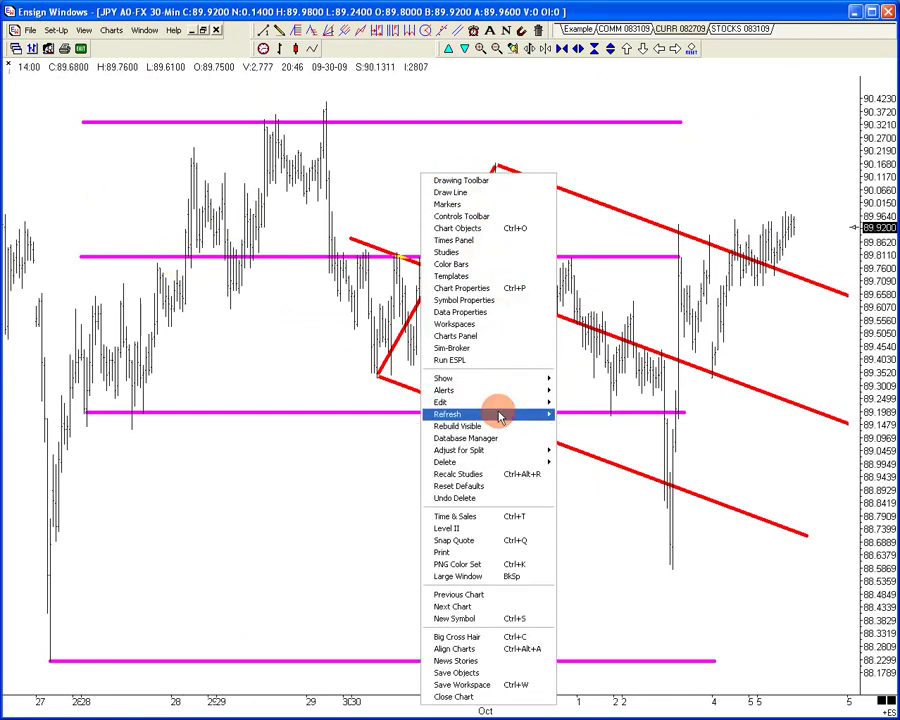
mouse_move(498, 413)
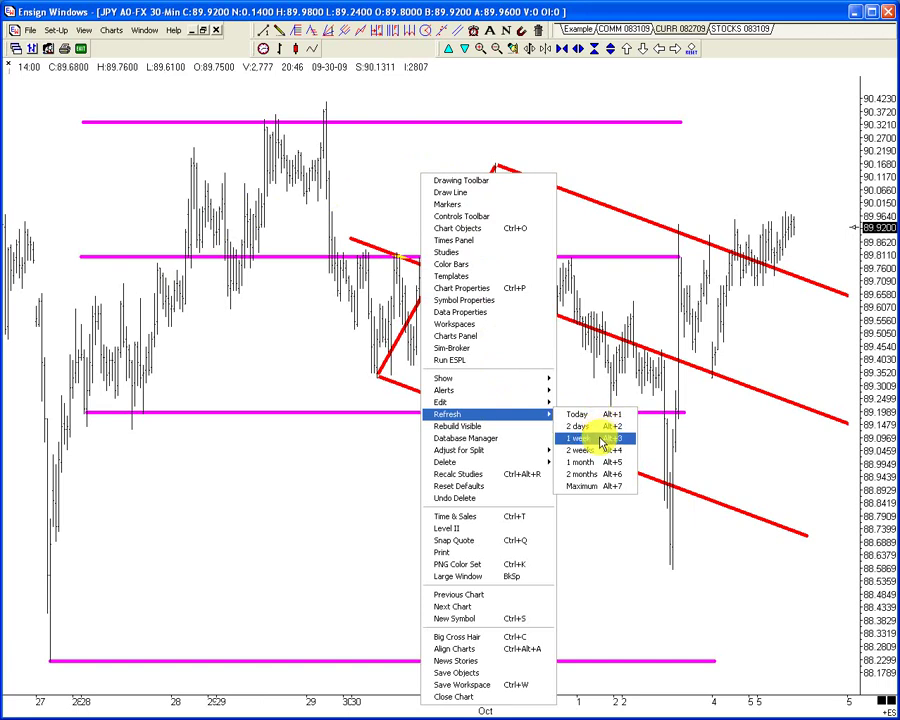
left_click(590, 437)
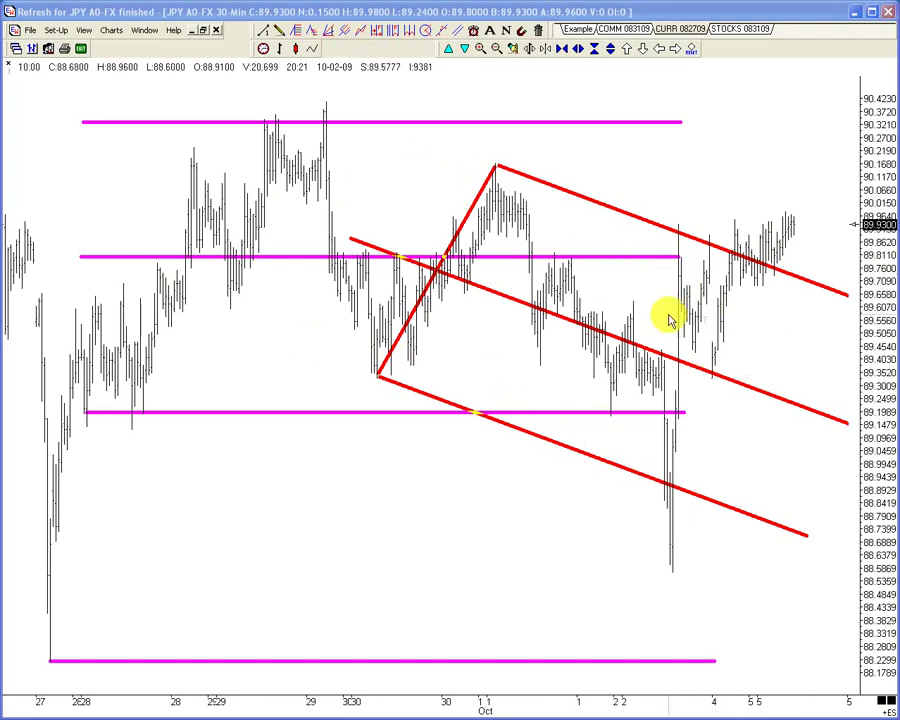
Add a new magenta horizontal level at the 88.59 spike low, extended left across the JPY chart.
left_click(562, 410)
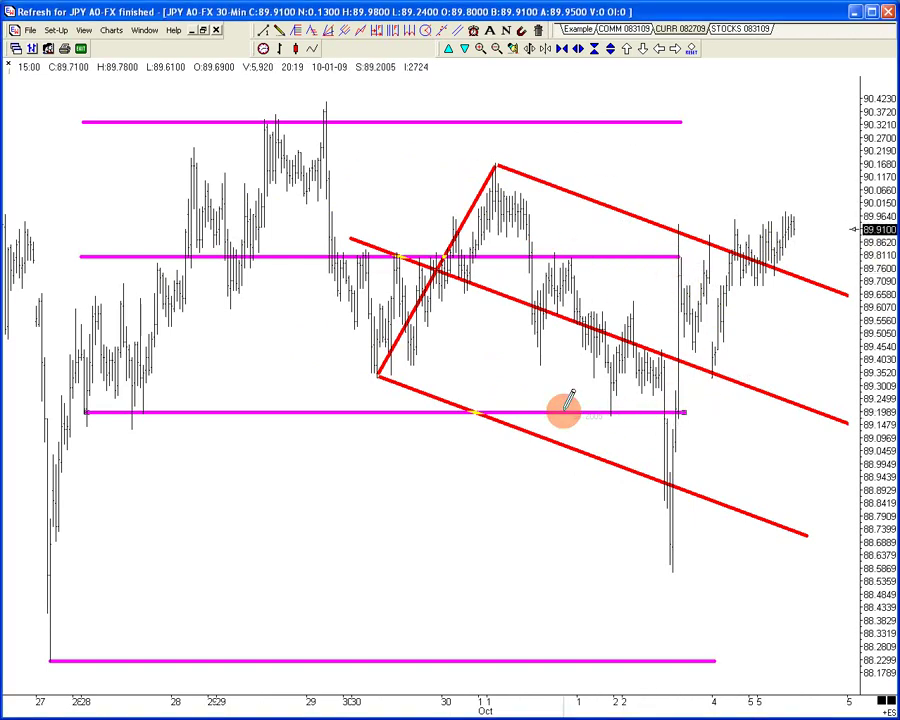
left_click(594, 562)
left_click_drag(594, 565, 84, 570)
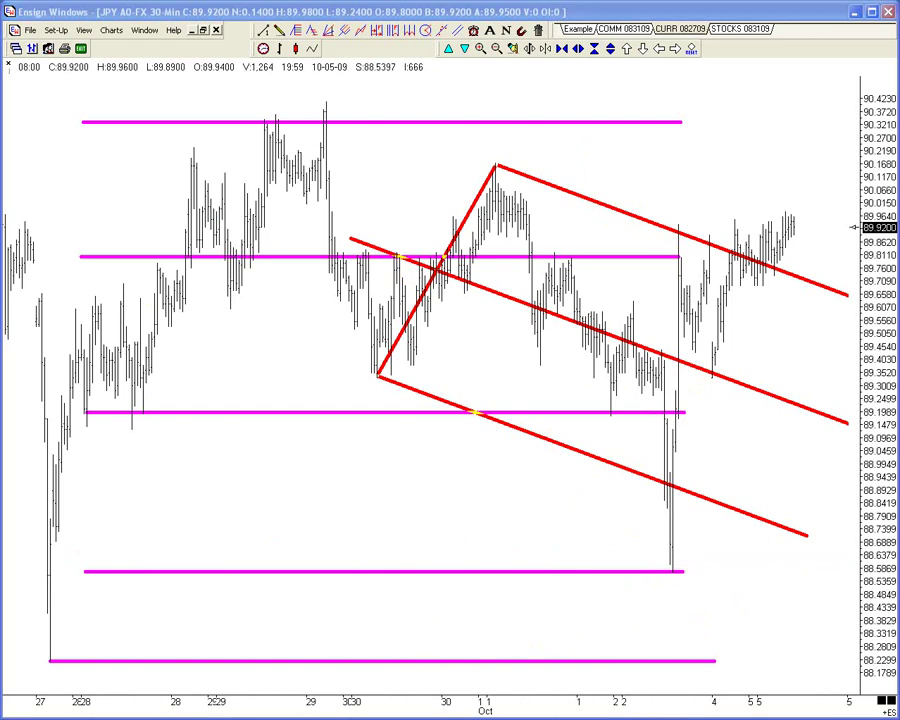
left_click(769, 335)
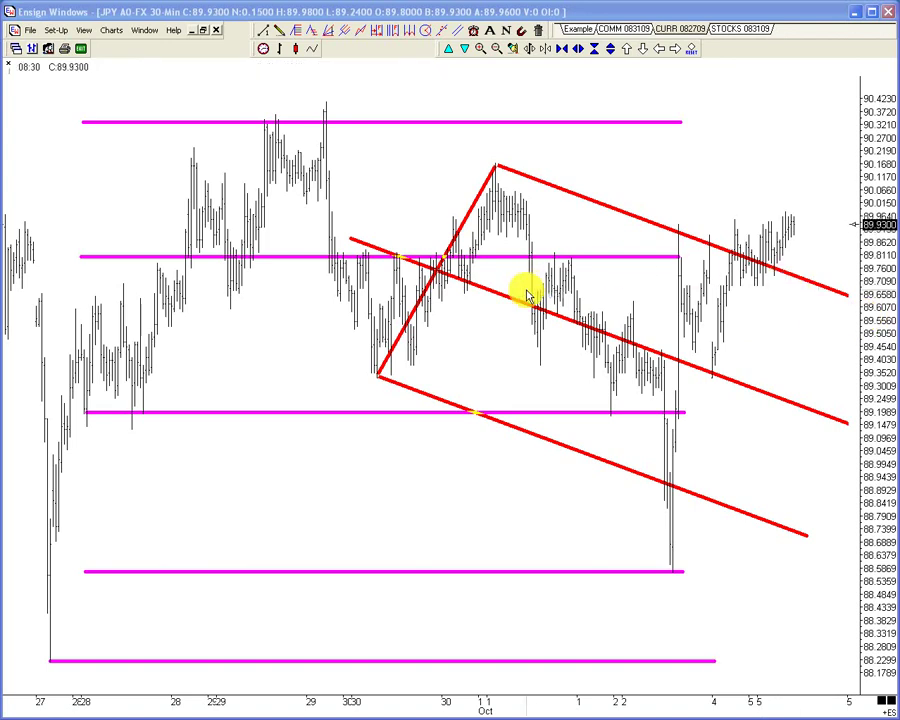
Draw a blue line from the far-left low, then delete it as unwanted.
left_click(349, 36)
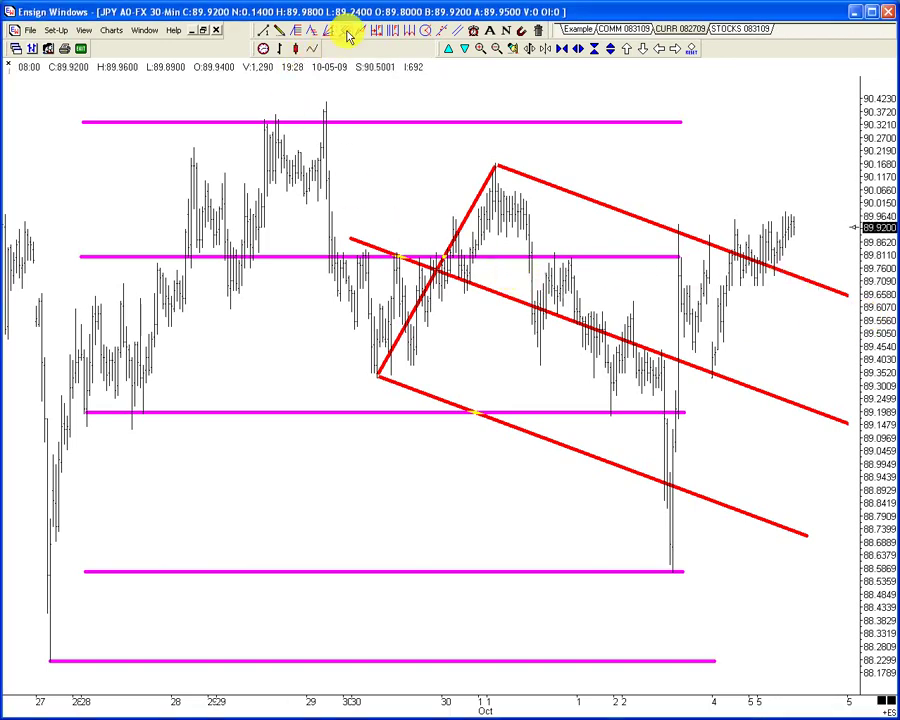
mouse_move(49, 657)
left_mouse_down()
mouse_move(125, 526)
mouse_move(209, 345)
mouse_move(268, 443)
left_mouse_up()
key("Delete")
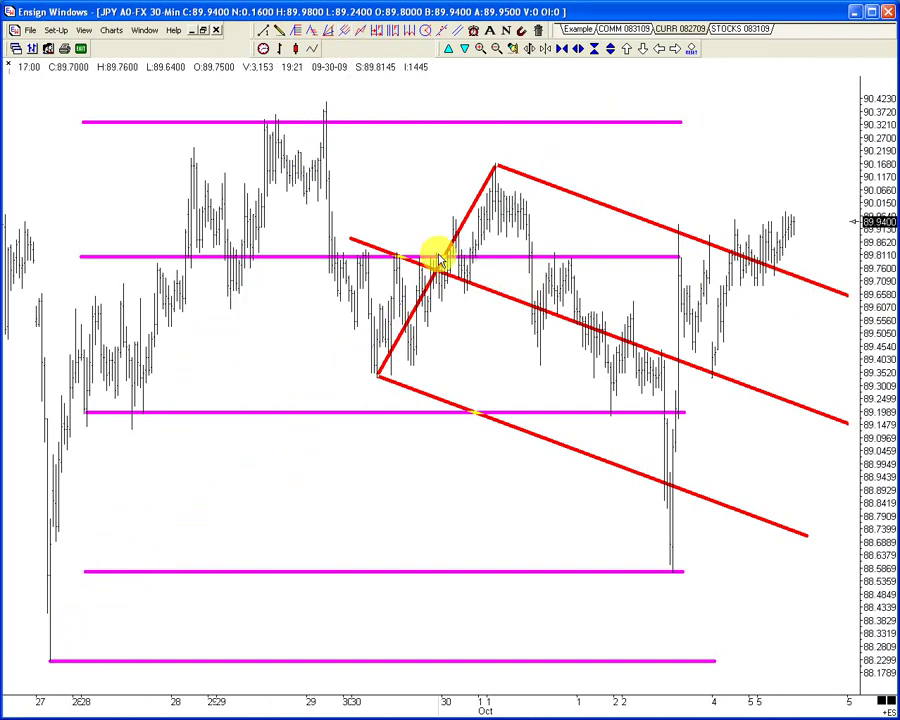
Anchor a blue Andrews pitchfork on the far-left low, the top high and the 88.59 spike low.
left_click(348, 32)
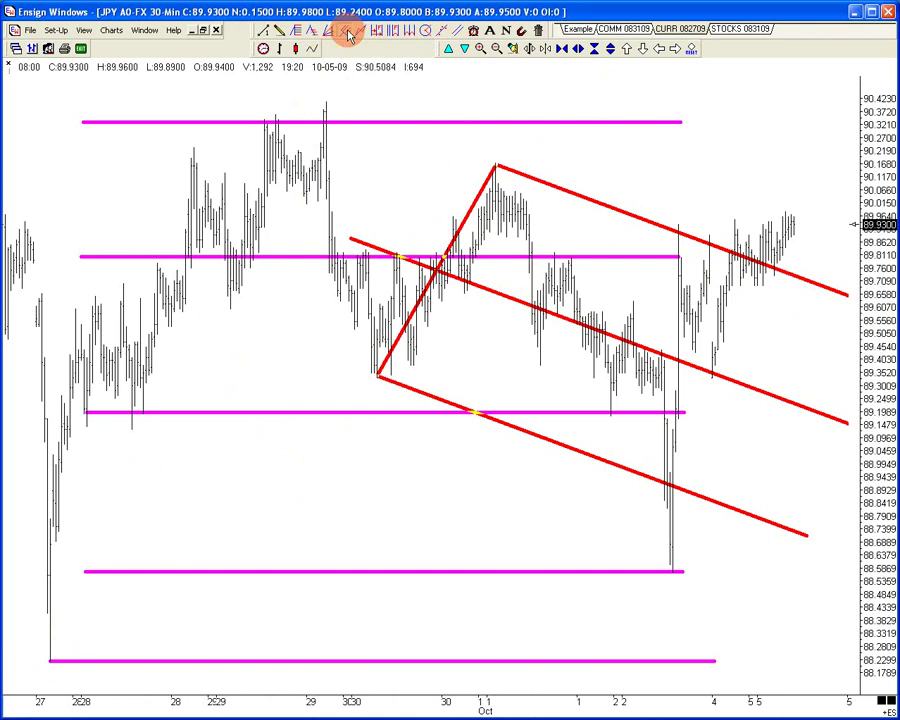
left_click_drag(50, 658, 326, 103)
left_click_drag(327, 152, 671, 568)
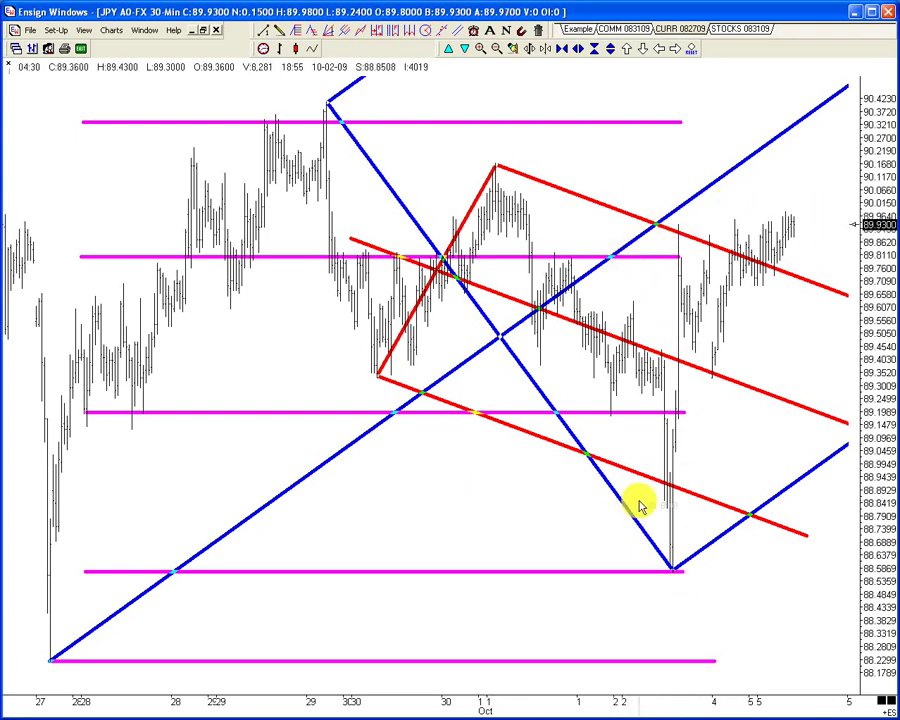
left_click(330, 100)
double_click(327, 100)
left_click(634, 487)
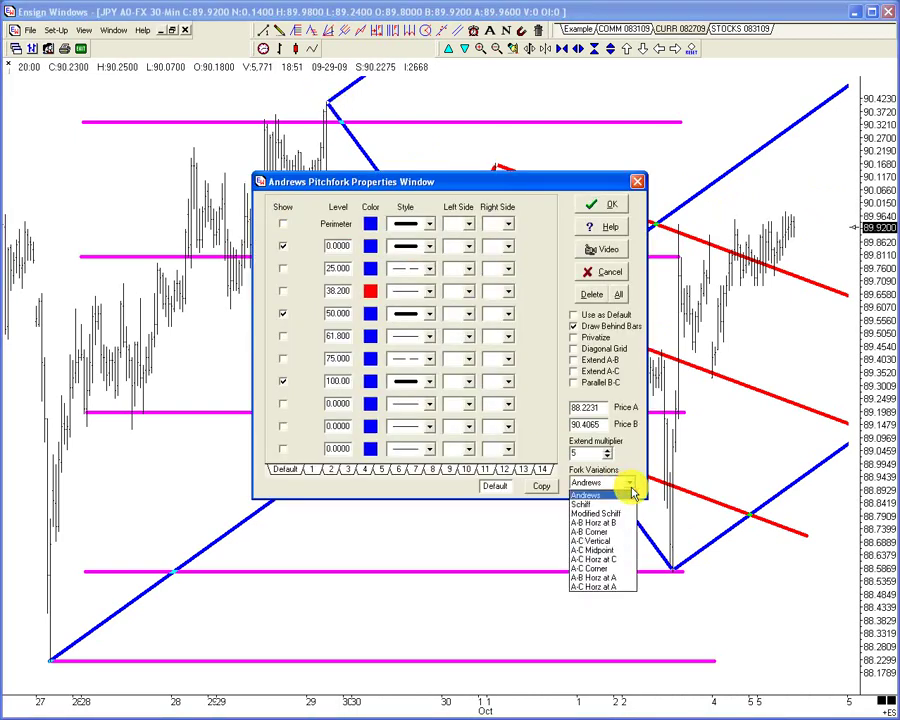
left_click(605, 513)
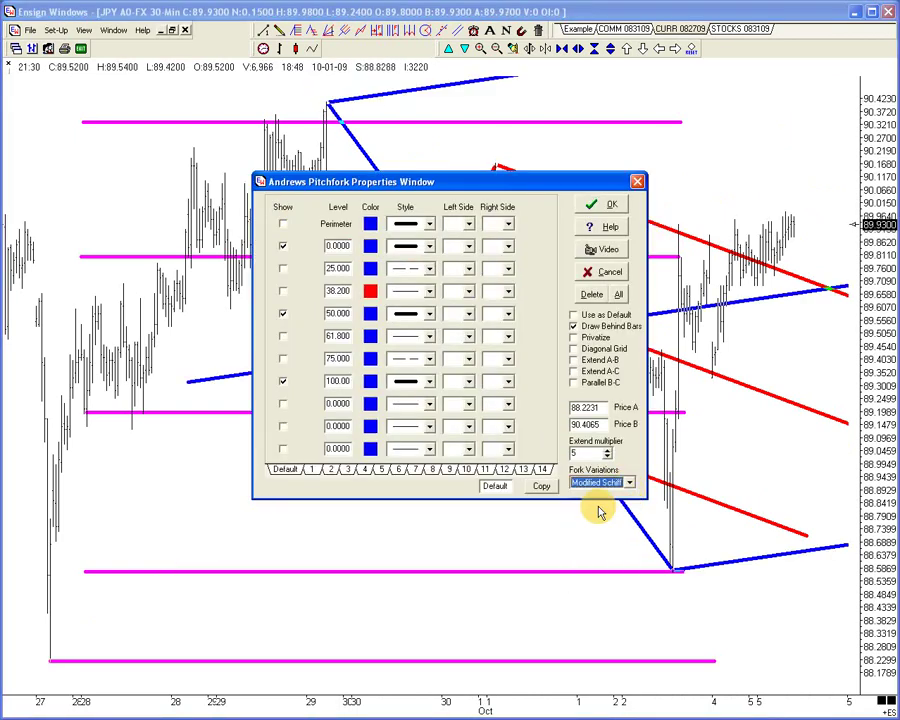
left_click(600, 203)
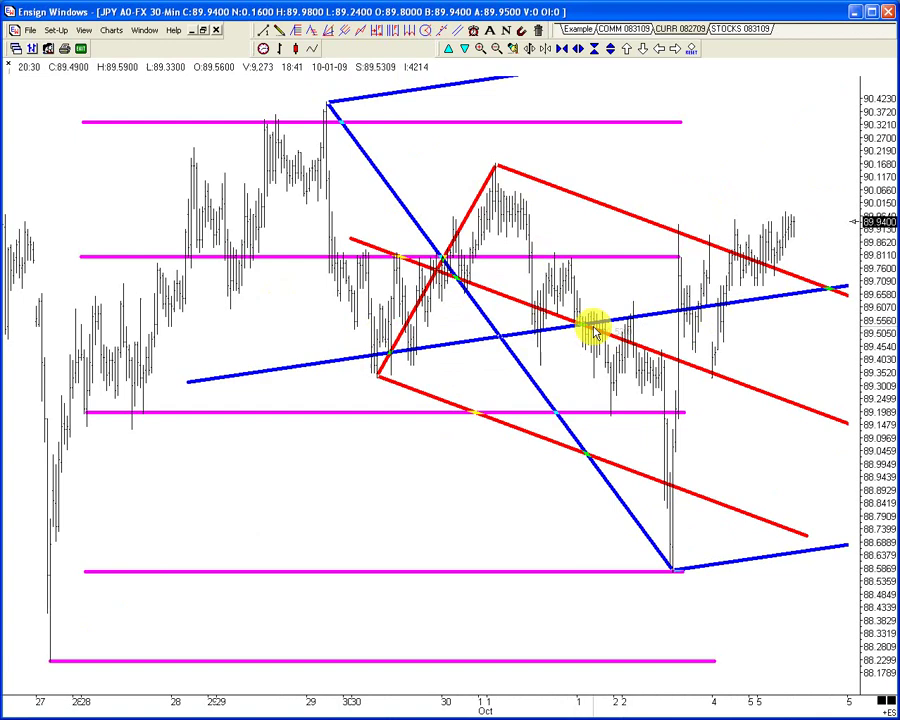
double_click(330, 105)
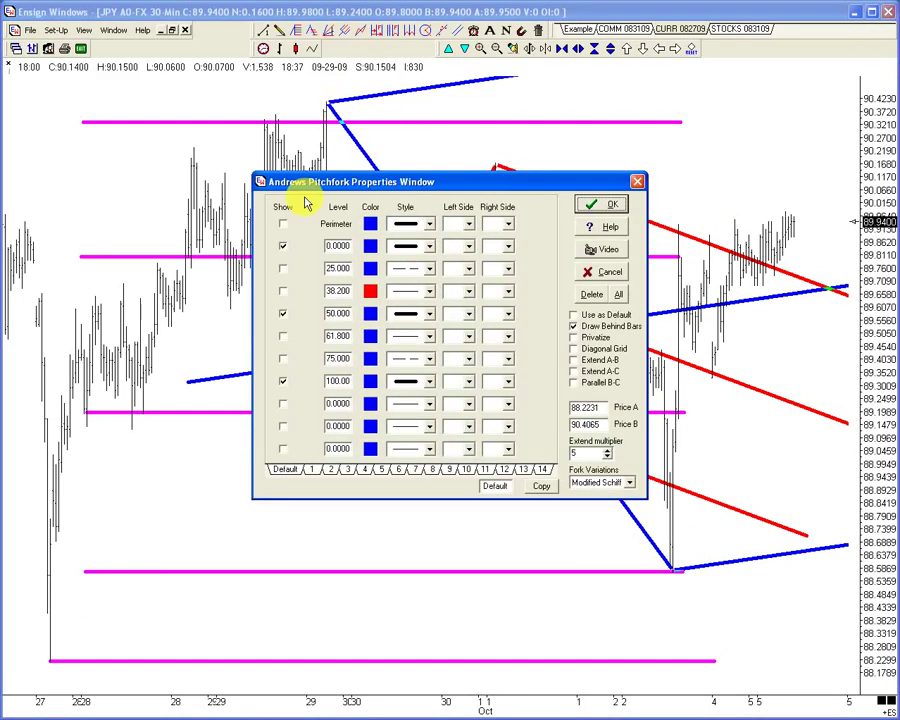
left_click(626, 483)
scroll(622, 500, "up", 3)
left_click(620, 493)
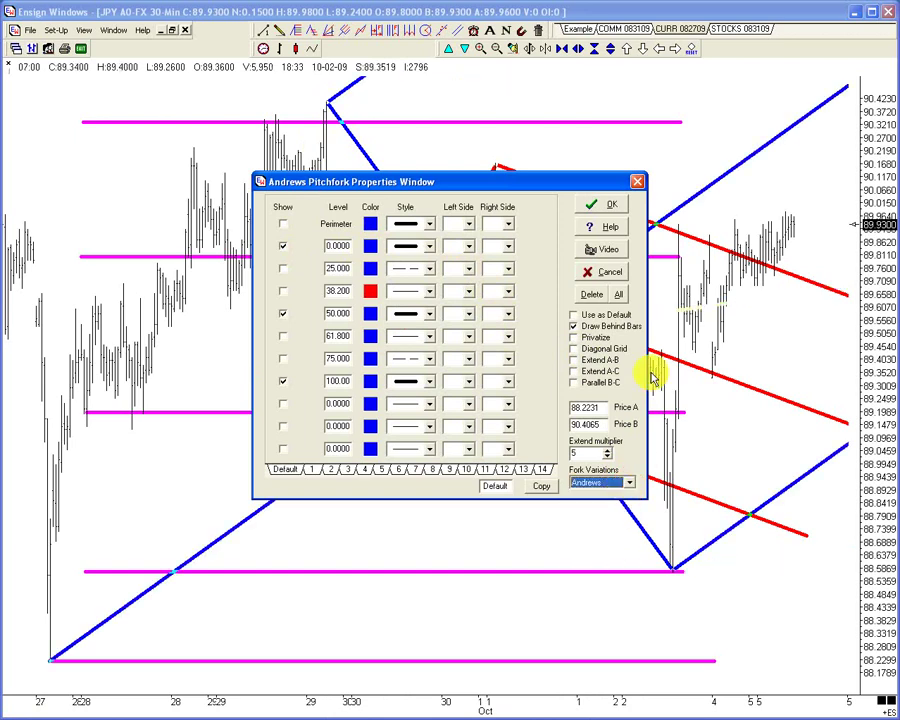
left_click(614, 209)
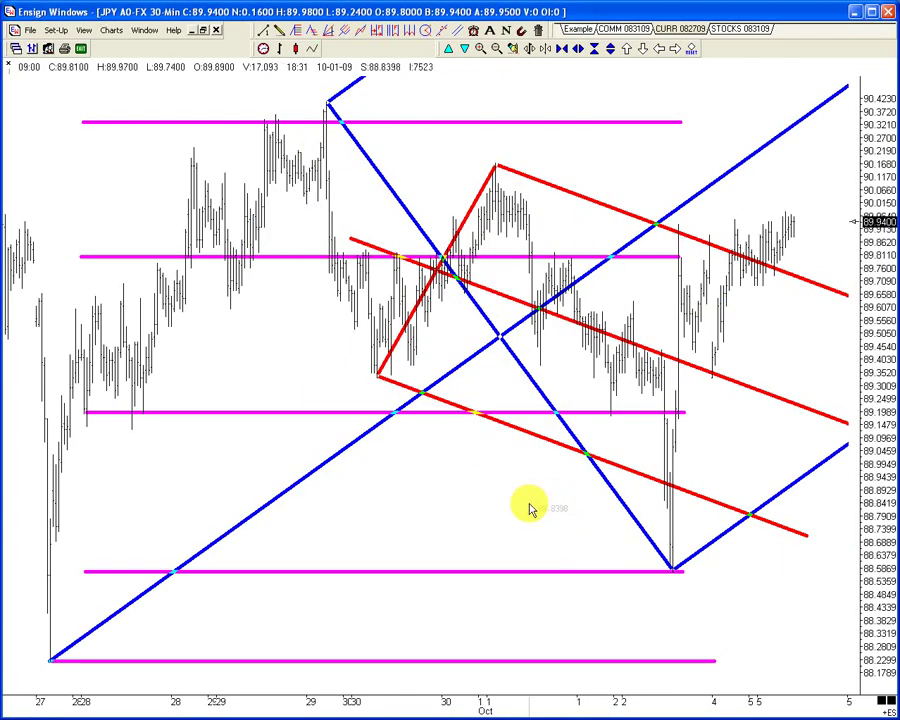